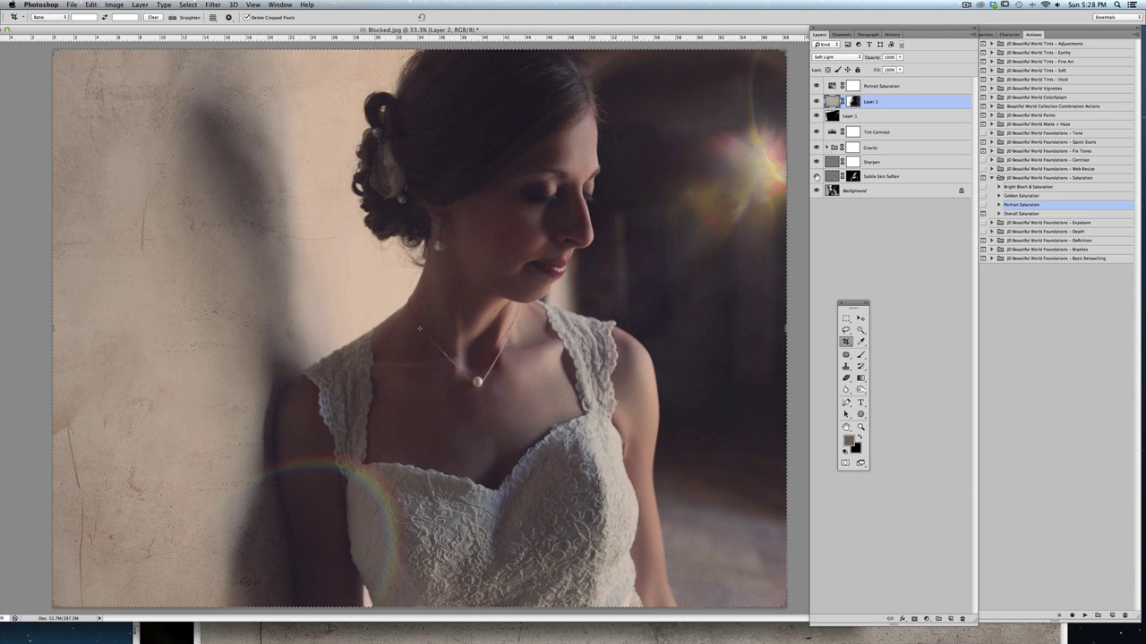
Hide all layers above the background to preview the original photo
drag(815, 176, 815, 74)
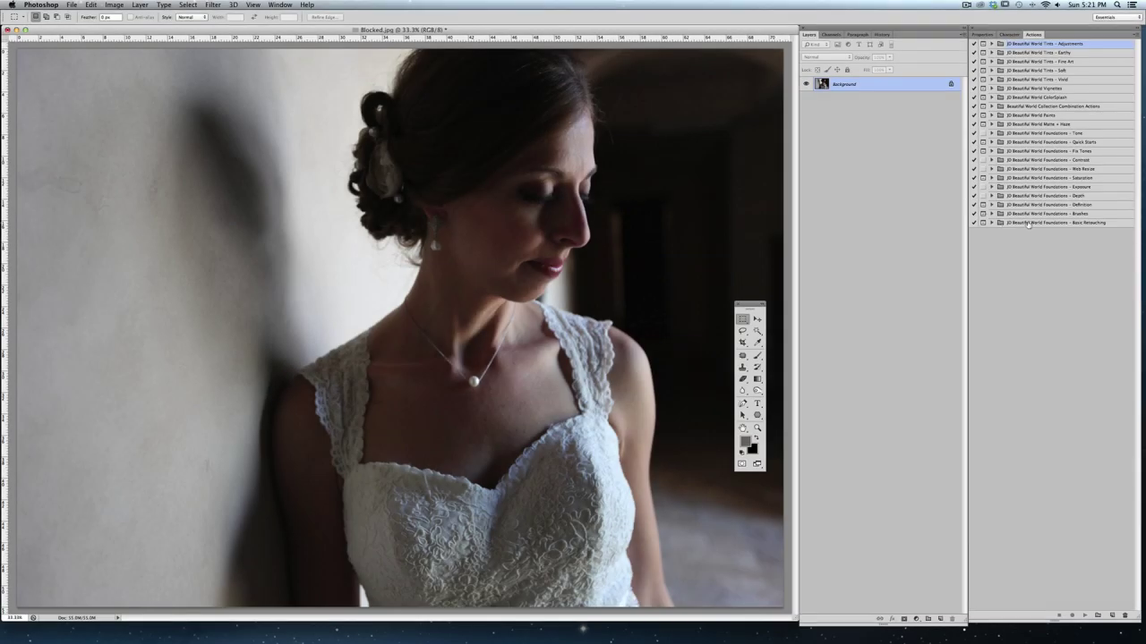
Run the Subtle Skin Soften action from the Beautiful World Foundations - Basic Retouching set and continue past its instructions
click(1027, 224)
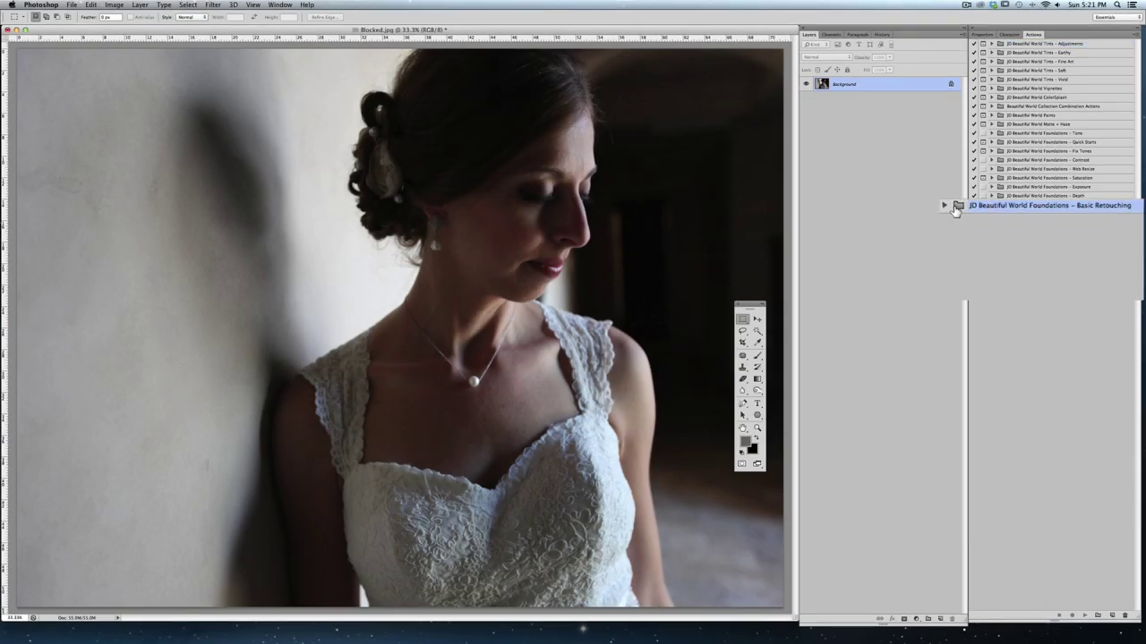
click(992, 223)
click(1017, 240)
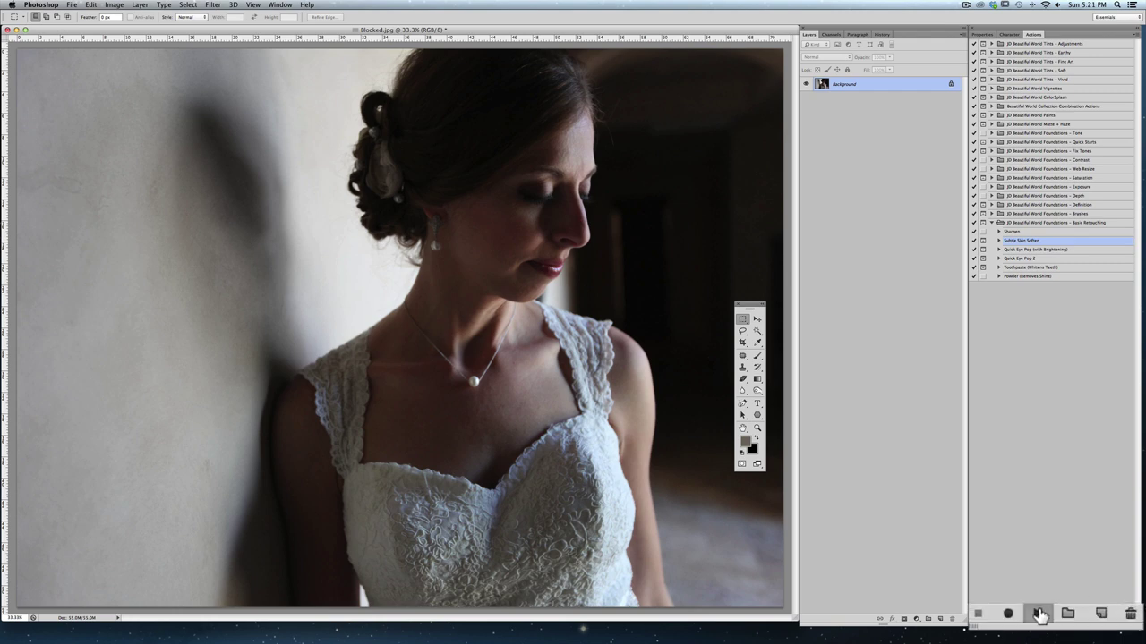
click(1083, 615)
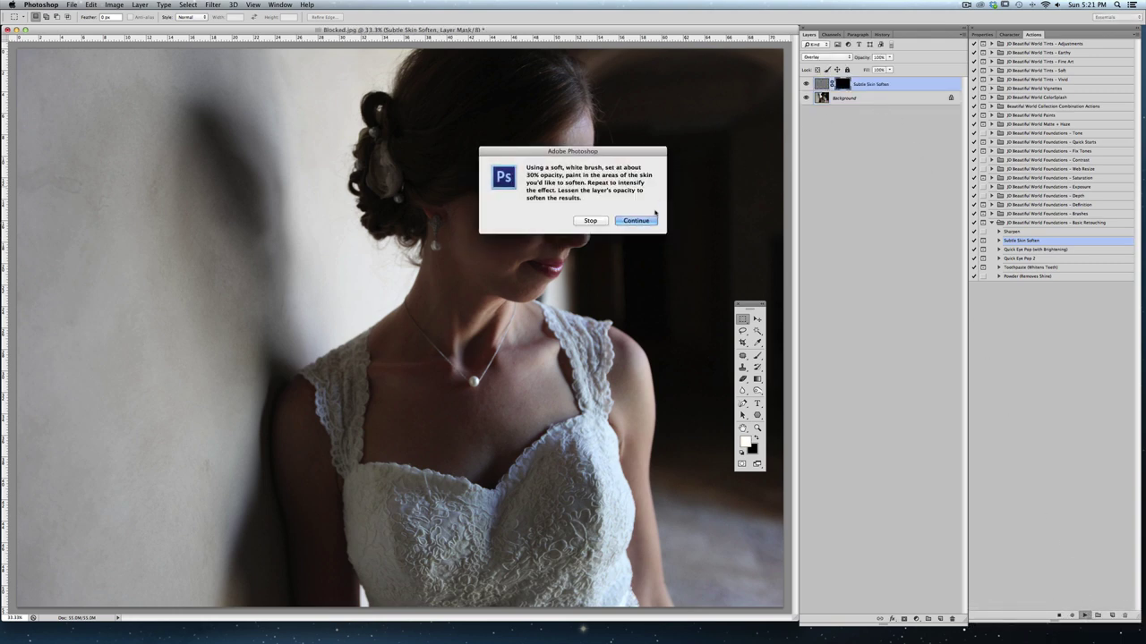
click(642, 220)
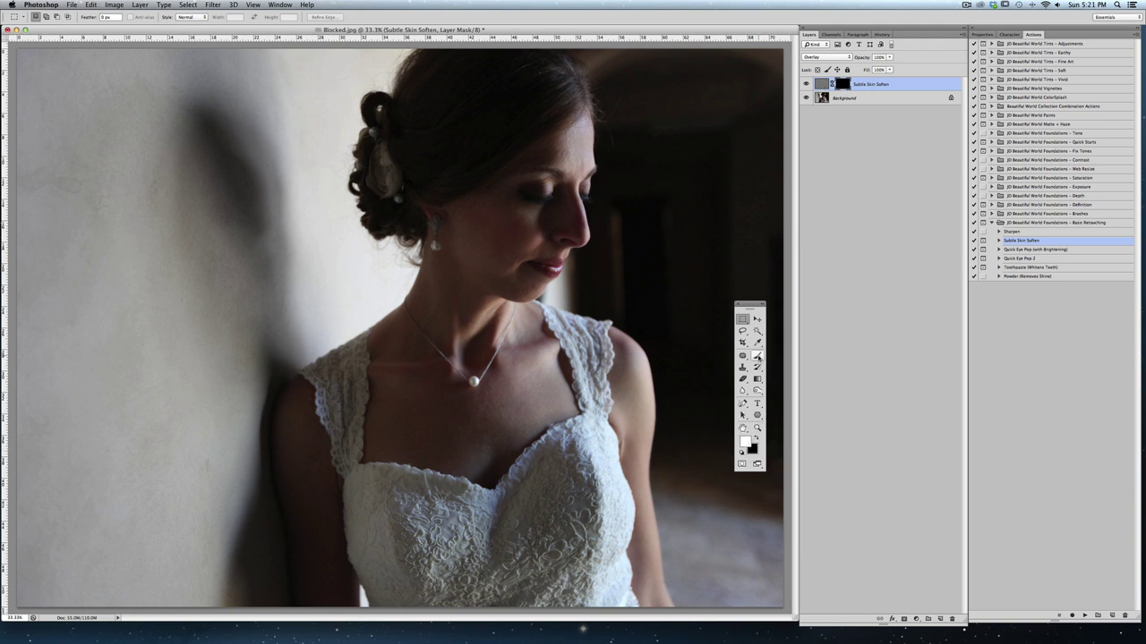
Paint white on the Subtle Skin Soften mask over the face, neck, chest and arms at 71% brush opacity, using a smaller brush near the mouth
click(758, 355)
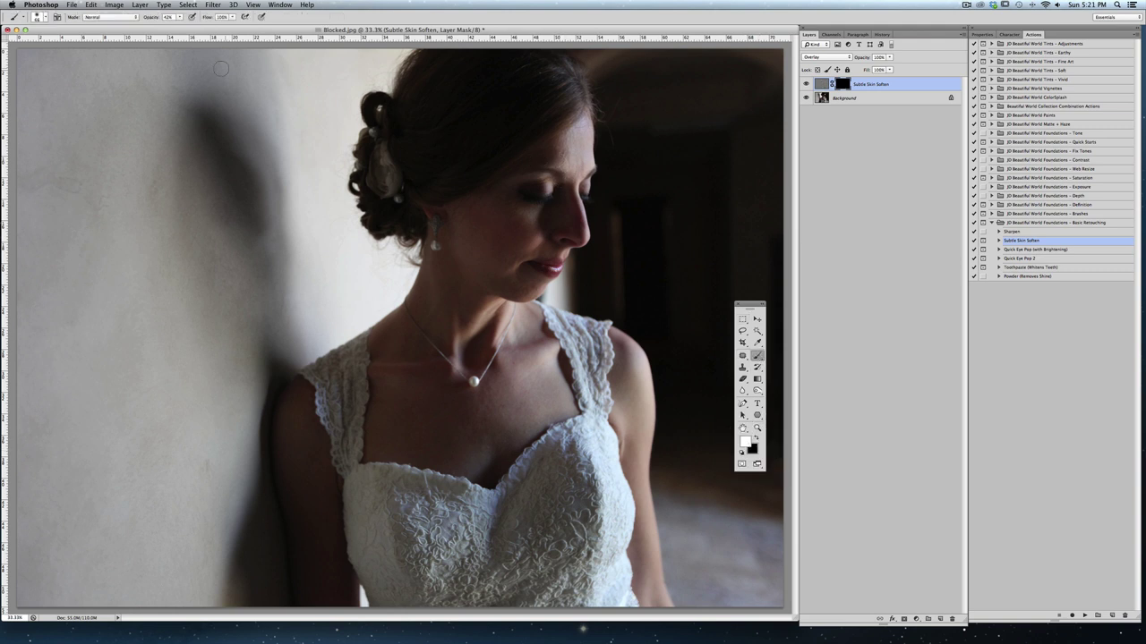
click(179, 17)
click(194, 26)
mouse_move(578, 136)
mouse_down()
mouse_move(517, 172)
mouse_move(555, 158)
mouse_move(543, 160)
mouse_move(573, 181)
mouse_move(509, 185)
mouse_move(497, 210)
mouse_move(541, 217)
mouse_move(514, 248)
mouse_move(541, 231)
mouse_move(501, 248)
mouse_move(507, 228)
mouse_move(477, 228)
mouse_move(464, 253)
mouse_move(472, 212)
mouse_move(463, 297)
mouse_move(480, 321)
mouse_move(435, 284)
mouse_move(428, 313)
mouse_move(443, 314)
mouse_move(450, 274)
mouse_move(435, 270)
mouse_move(447, 239)
mouse_move(448, 282)
mouse_move(416, 333)
mouse_move(431, 317)
mouse_move(396, 334)
mouse_move(402, 324)
mouse_move(385, 360)
mouse_move(403, 406)
mouse_move(376, 408)
mouse_move(405, 439)
mouse_move(436, 386)
mouse_move(452, 444)
mouse_move(478, 435)
mouse_move(503, 397)
mouse_move(504, 371)
mouse_move(463, 425)
mouse_move(497, 392)
mouse_move(492, 435)
mouse_move(510, 440)
mouse_move(545, 411)
mouse_move(462, 453)
mouse_move(477, 472)
mouse_move(492, 440)
mouse_move(484, 459)
mouse_move(432, 419)
mouse_move(462, 468)
mouse_move(469, 462)
mouse_move(383, 443)
mouse_move(396, 378)
mouse_move(379, 386)
mouse_move(431, 433)
mouse_move(523, 373)
mouse_move(499, 415)
mouse_move(517, 319)
mouse_up()
drag(626, 356, 623, 373)
drag(649, 575, 654, 554)
mouse_move(308, 491)
mouse_down()
mouse_move(306, 552)
mouse_move(324, 512)
mouse_move(299, 480)
mouse_move(294, 397)
mouse_move(316, 445)
mouse_move(291, 416)
mouse_up()
mouse_move(457, 260)
mouse_down()
mouse_move(468, 220)
mouse_move(486, 207)
mouse_move(486, 217)
mouse_move(522, 209)
mouse_move(511, 262)
mouse_move(537, 290)
mouse_move(505, 278)
mouse_move(542, 247)
mouse_up()
click(45, 17)
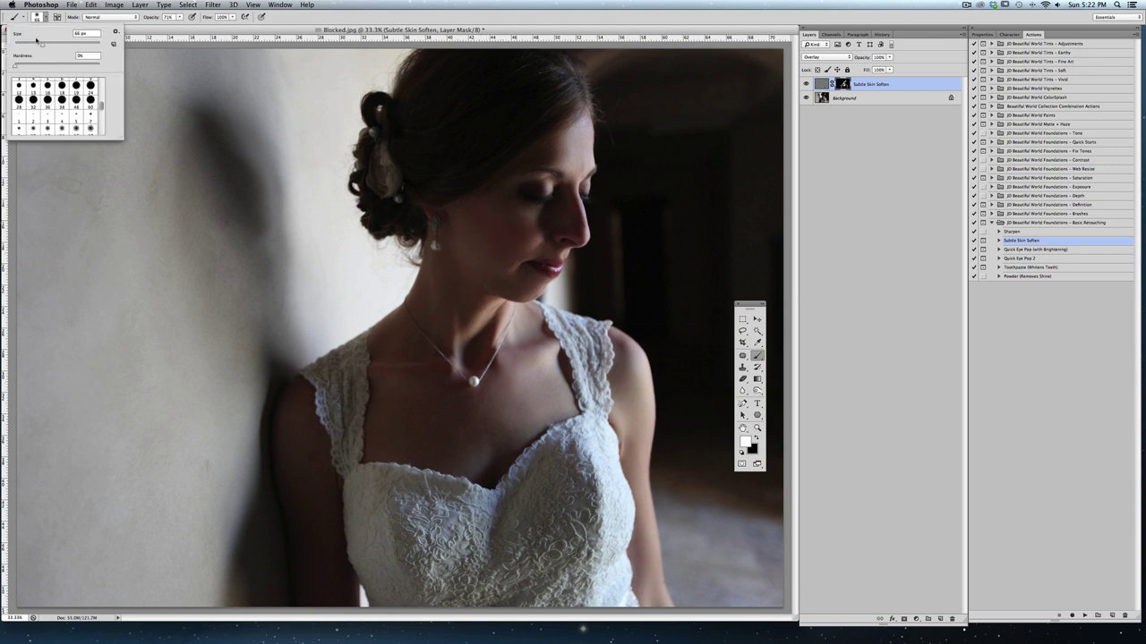
click(544, 249)
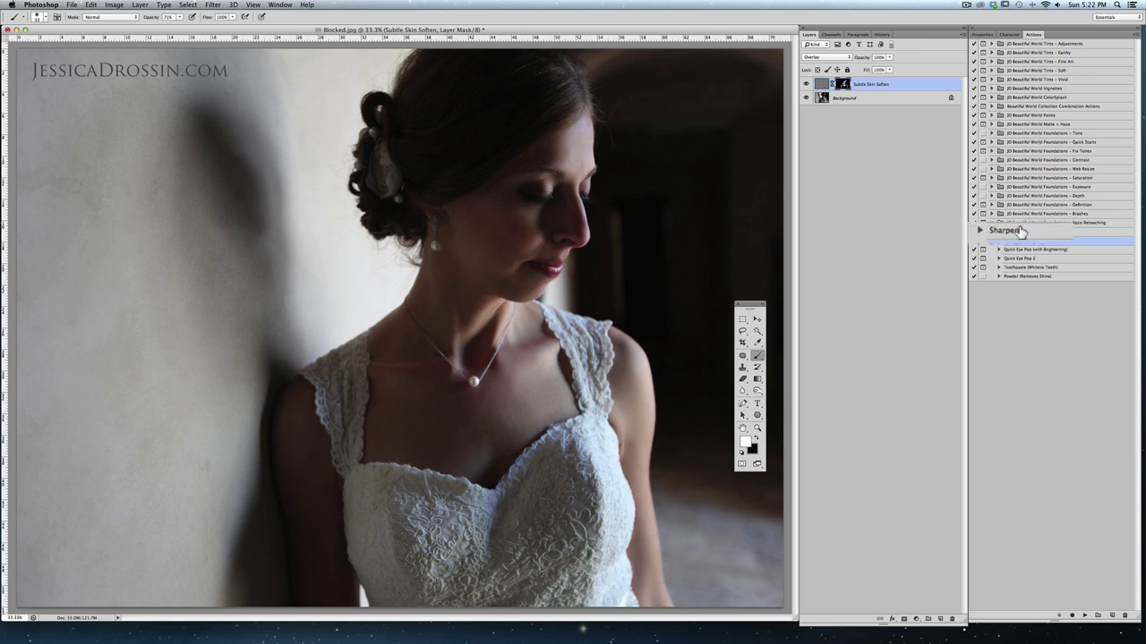
Run the Sharpen action from the Basic Retouching set on the portrait and collapse the set
click(1010, 231)
click(1085, 615)
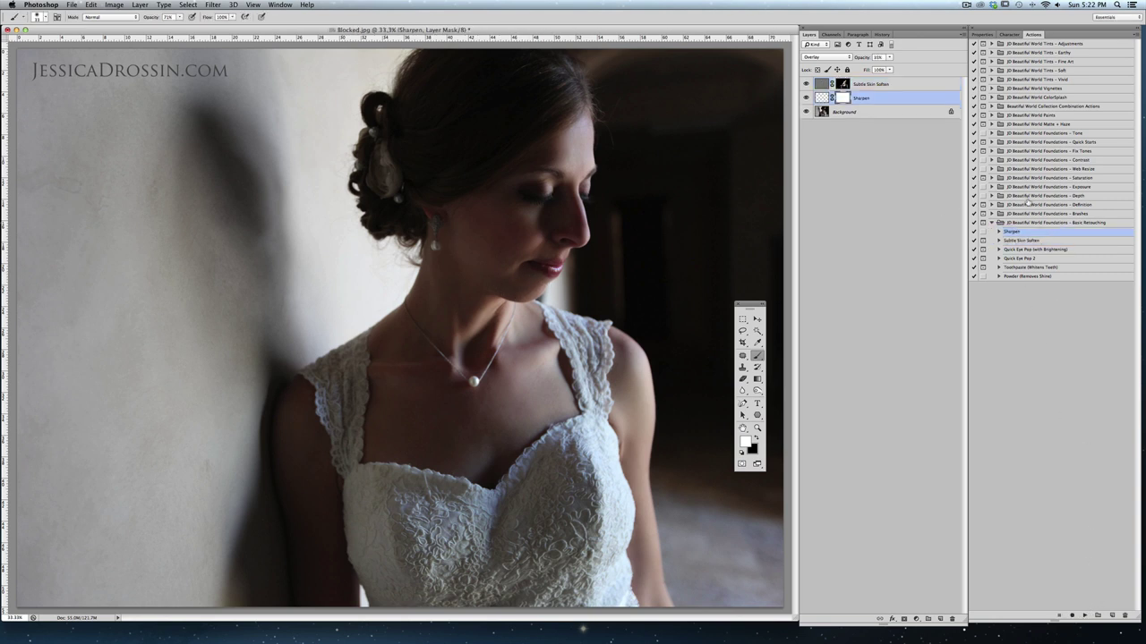
click(993, 222)
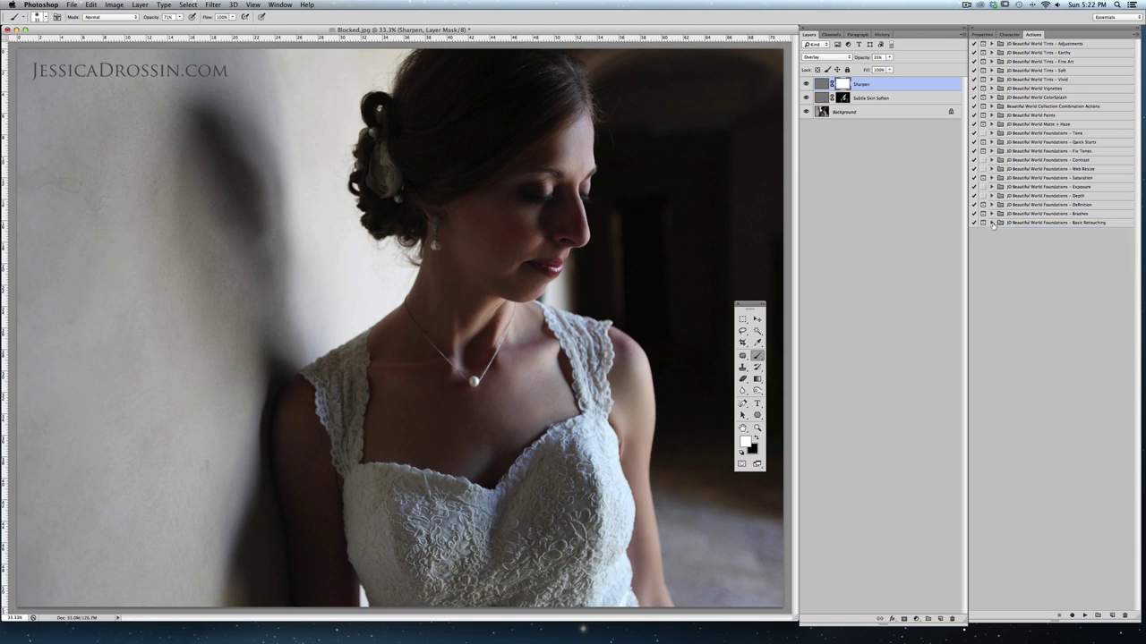
Run the Gravity action from the Beautiful World Tints - Earthy set to tint the portrait
click(1026, 62)
click(1003, 53)
click(990, 53)
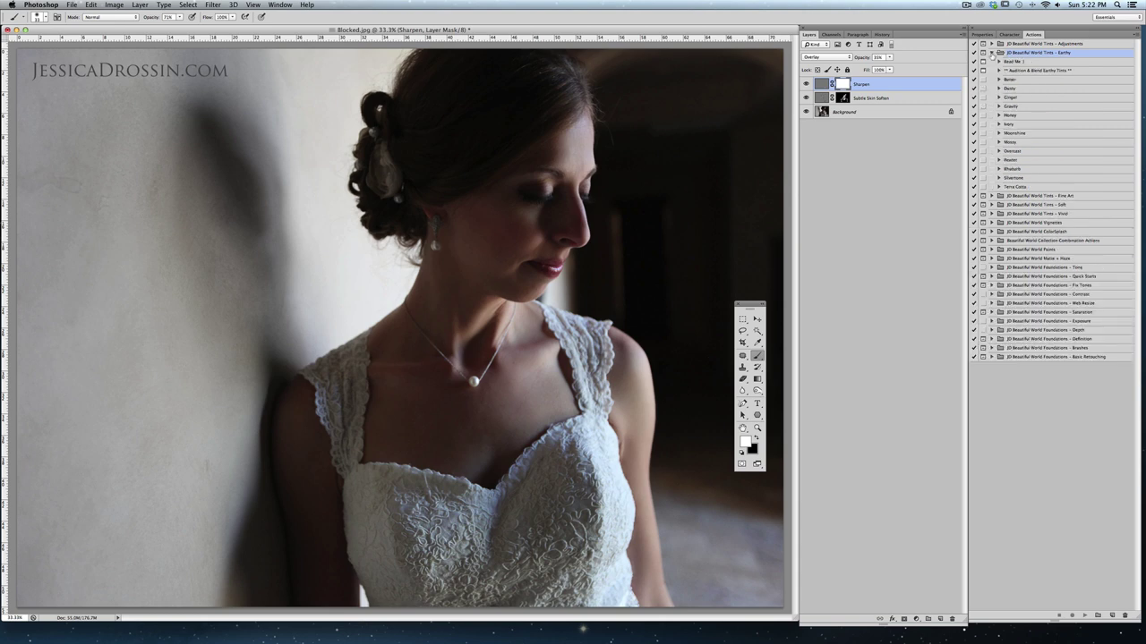
click(1020, 127)
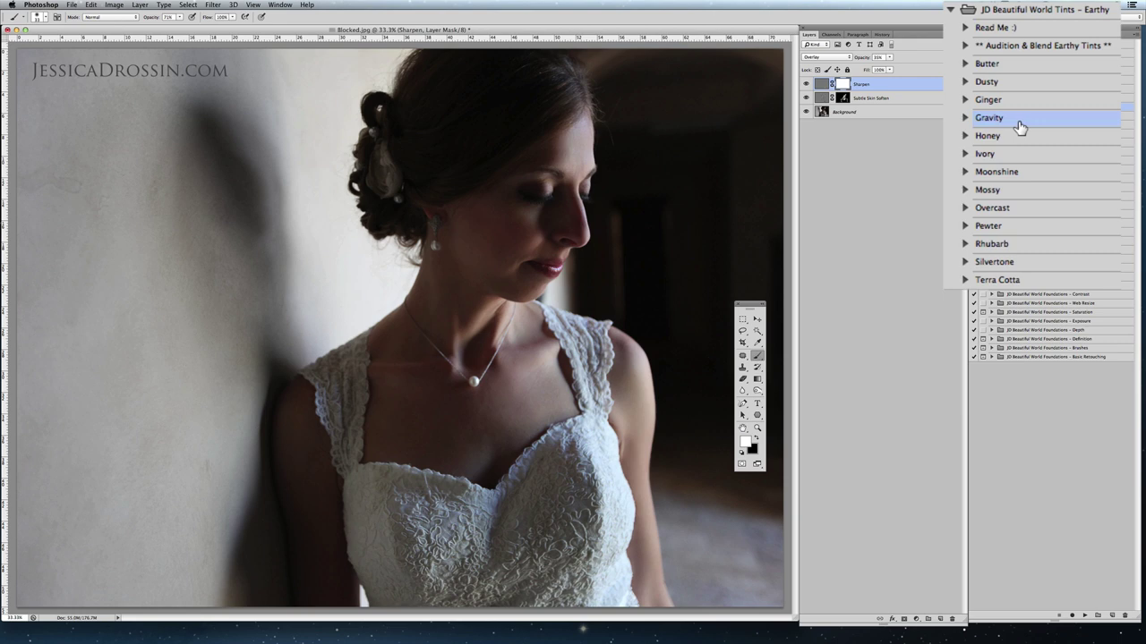
click(1085, 617)
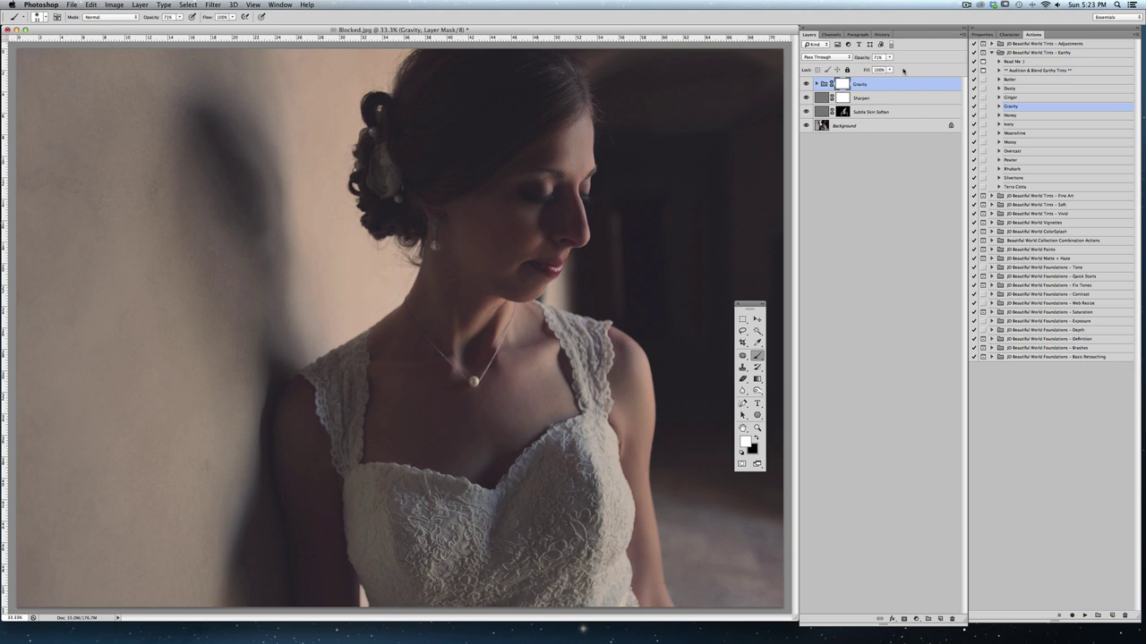
Run the Tint Contrast action from the Beautiful World Tints - Adjustments set and collapse the set
click(996, 53)
click(1028, 45)
click(992, 44)
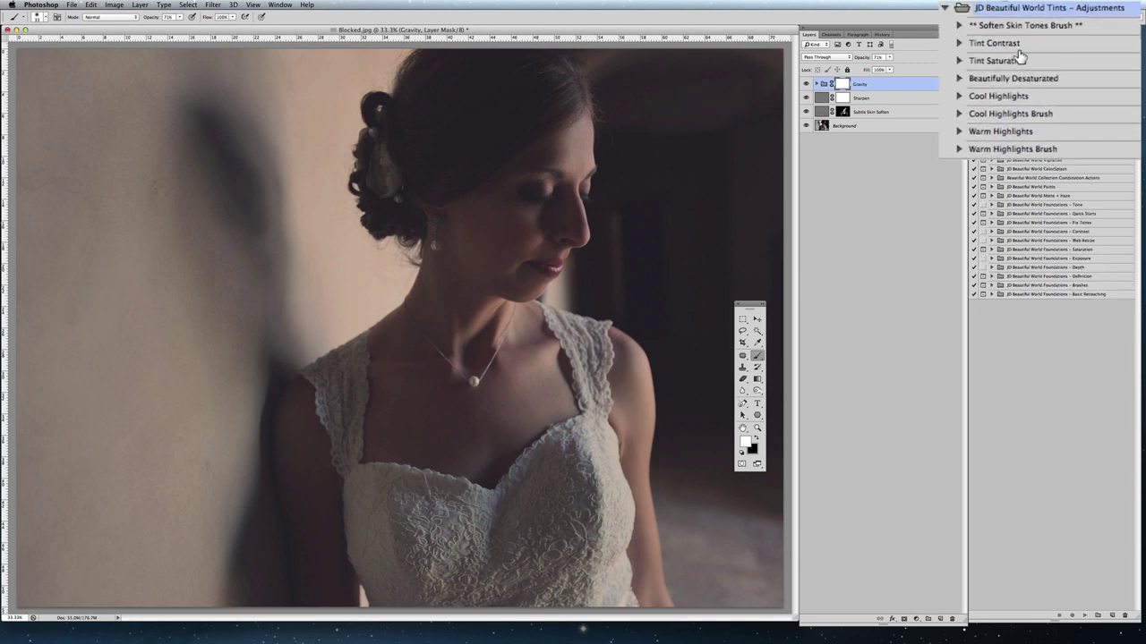
click(1016, 61)
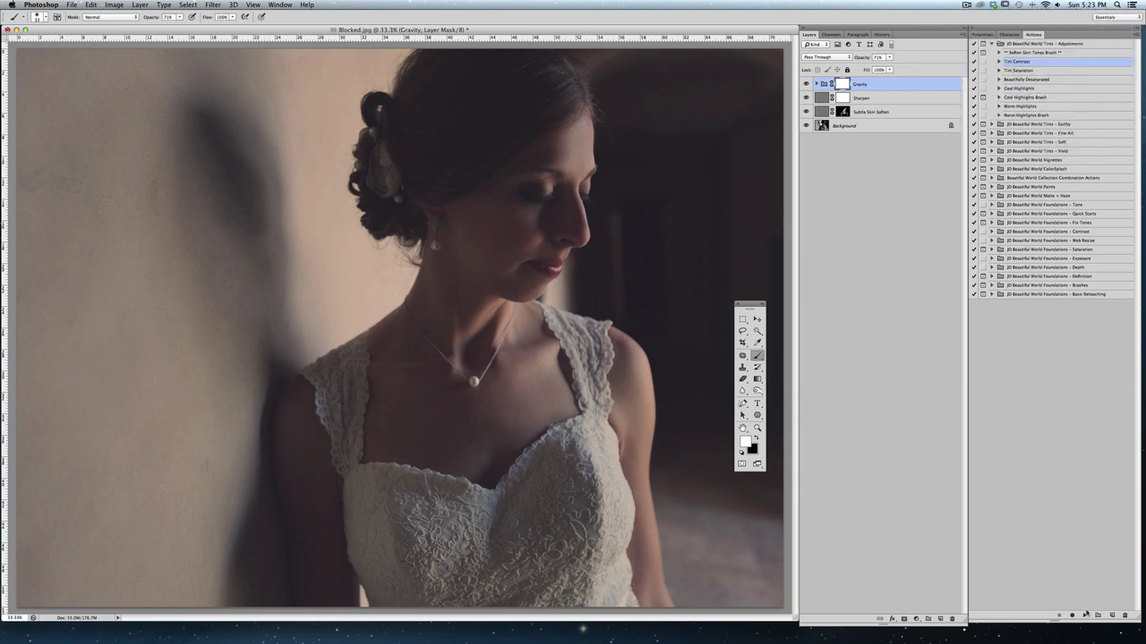
click(1086, 615)
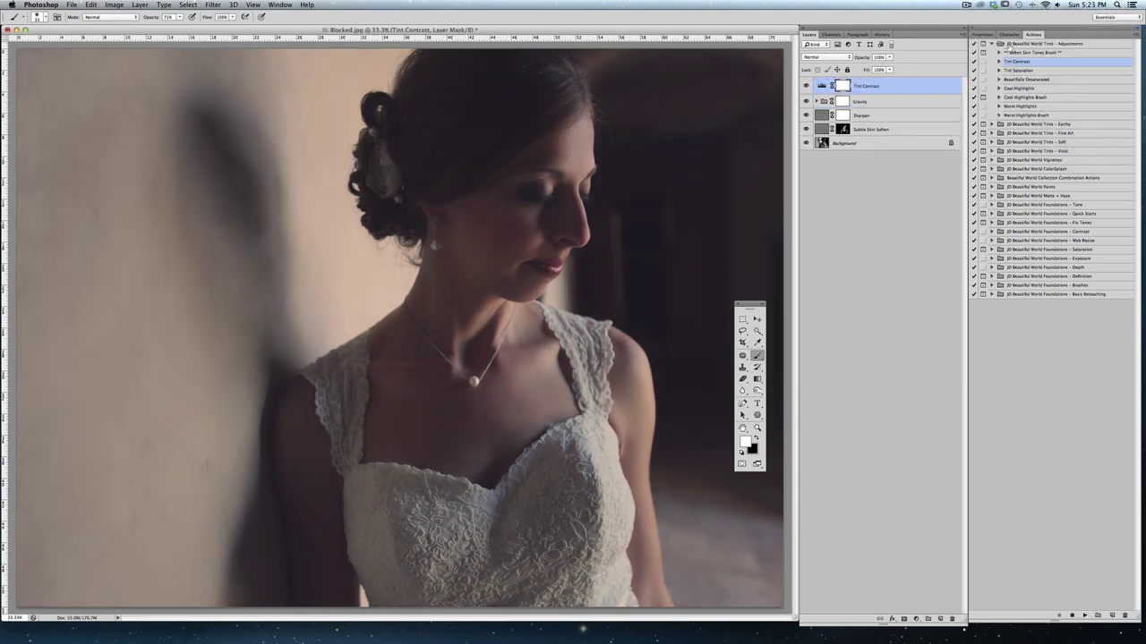
click(991, 44)
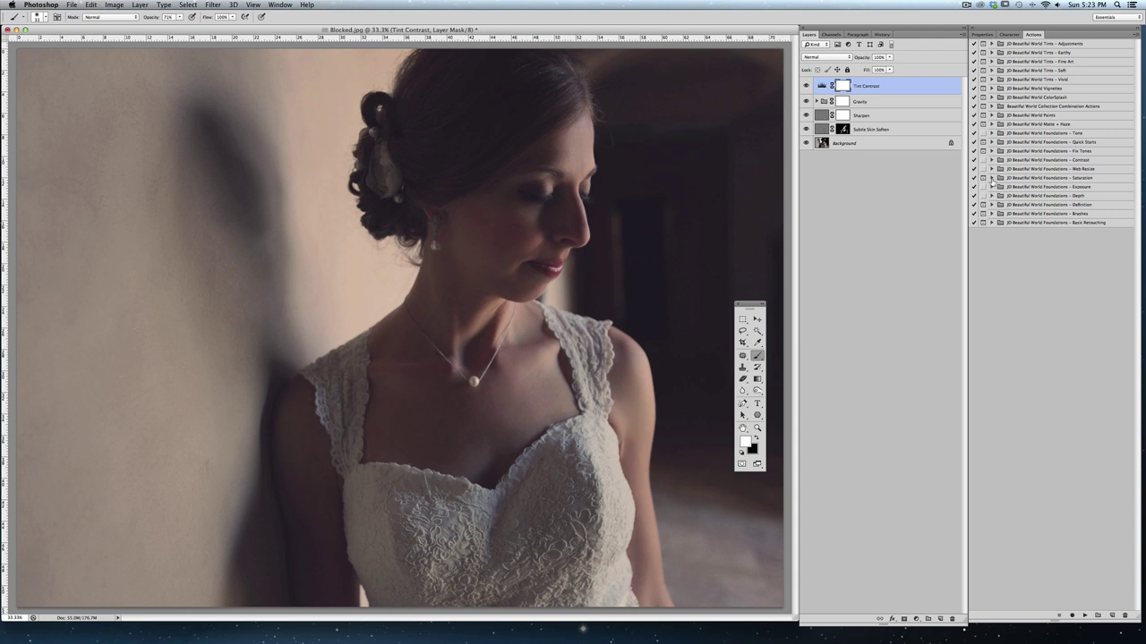
Run the Portrait Saturation action from the Beautiful World Foundations - Saturation set
click(992, 179)
click(995, 209)
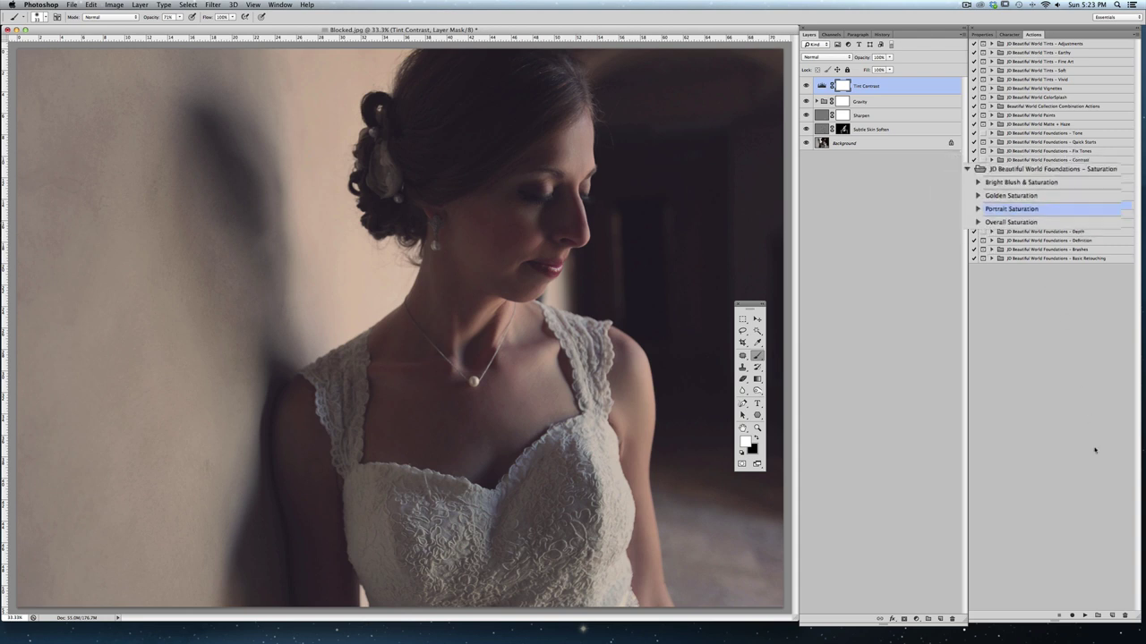
click(1084, 616)
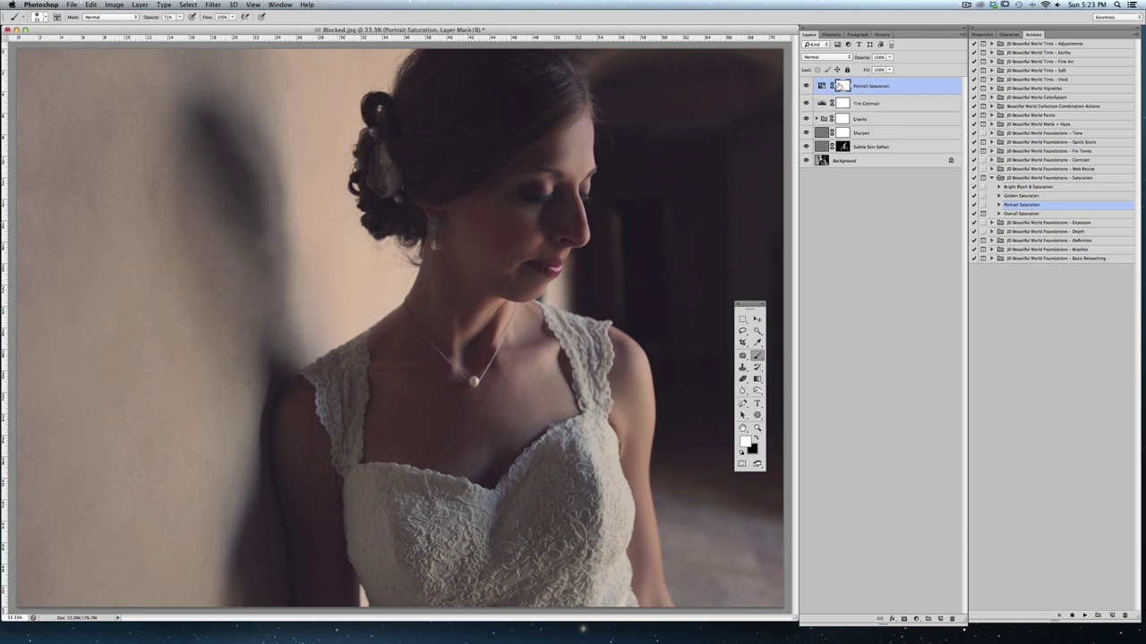
Set the Tint Contrast layer's opacity to 100% and switch the foreground colour to black
click(883, 103)
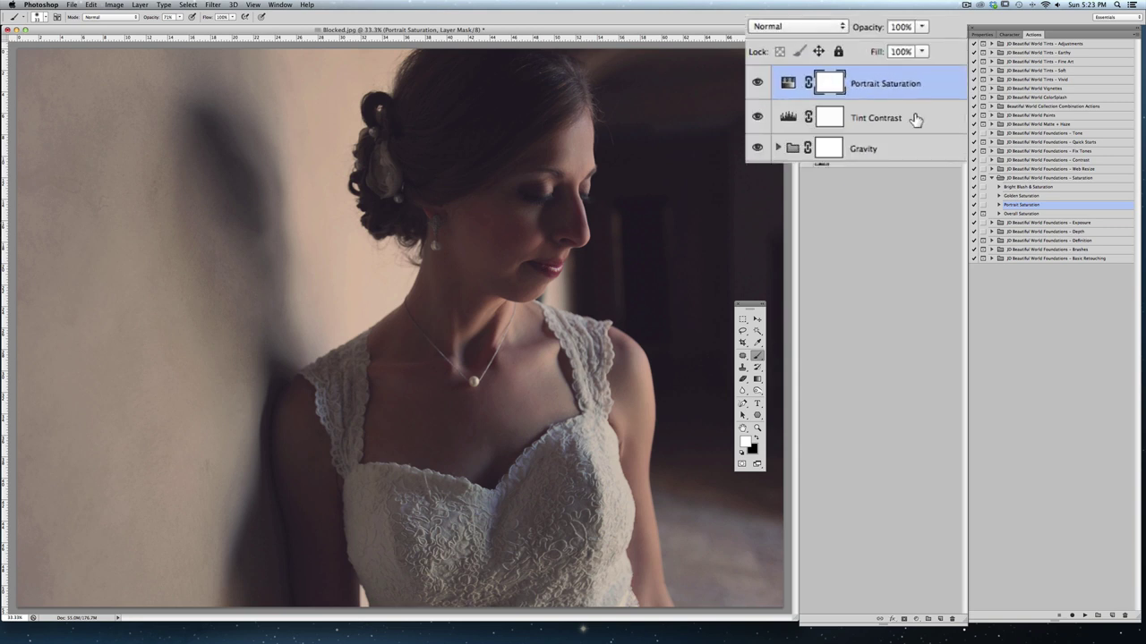
click(889, 56)
mouse_move(922, 43)
mouse_down()
mouse_move(902, 51)
mouse_move(925, 44)
mouse_up()
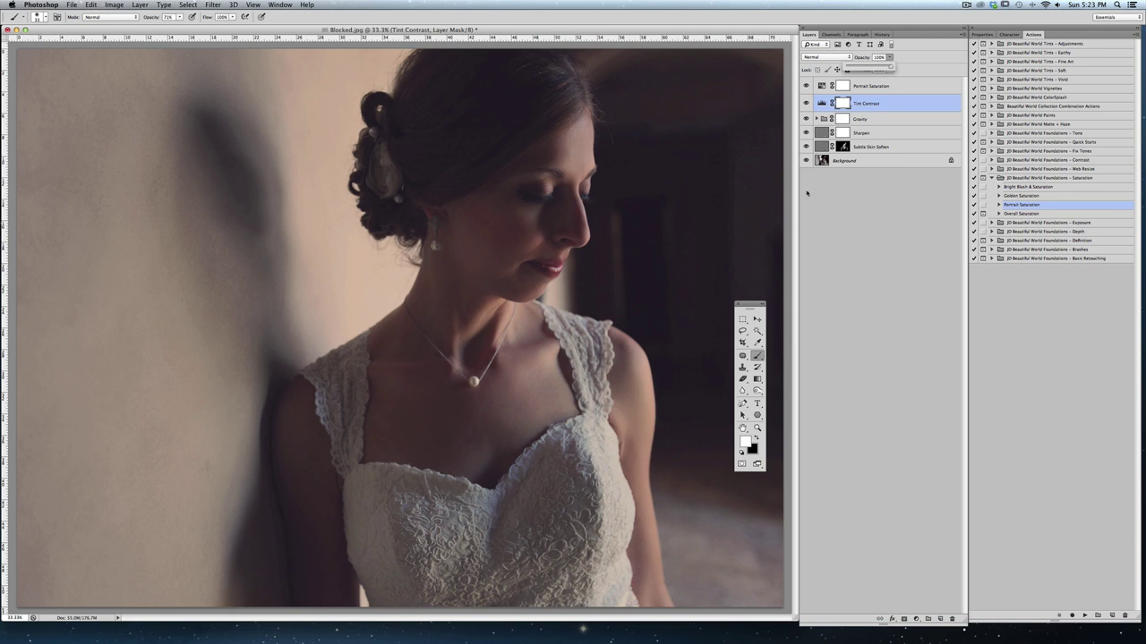
click(760, 438)
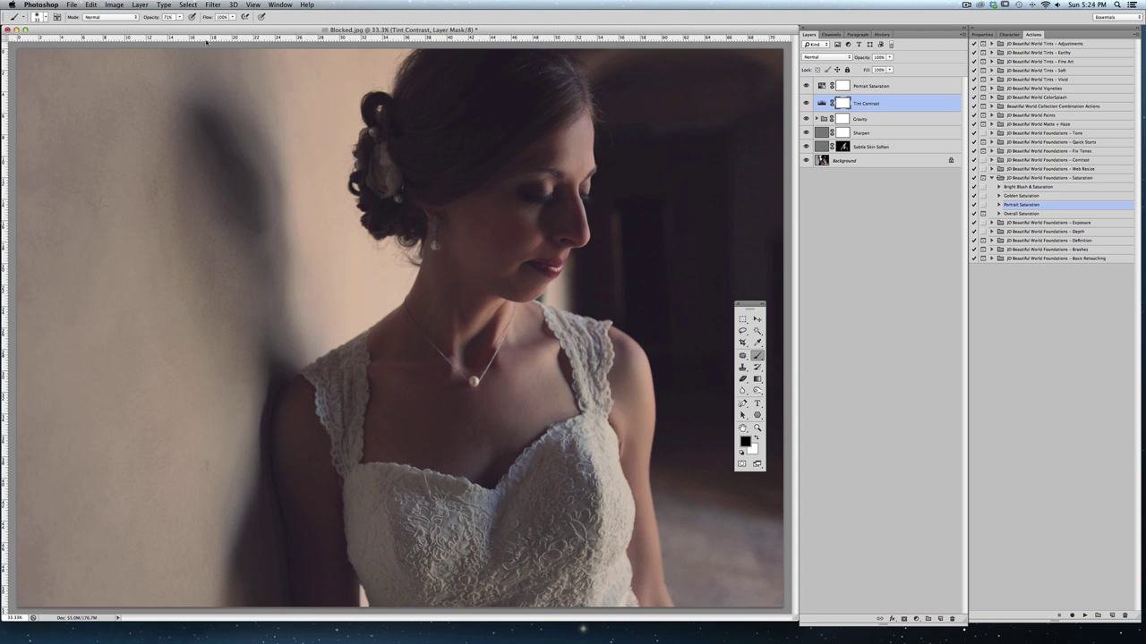
Open Ring Flare.jpg from the flares folder inside the Beautiful World Clouds overlays folder
click(70, 5)
click(77, 26)
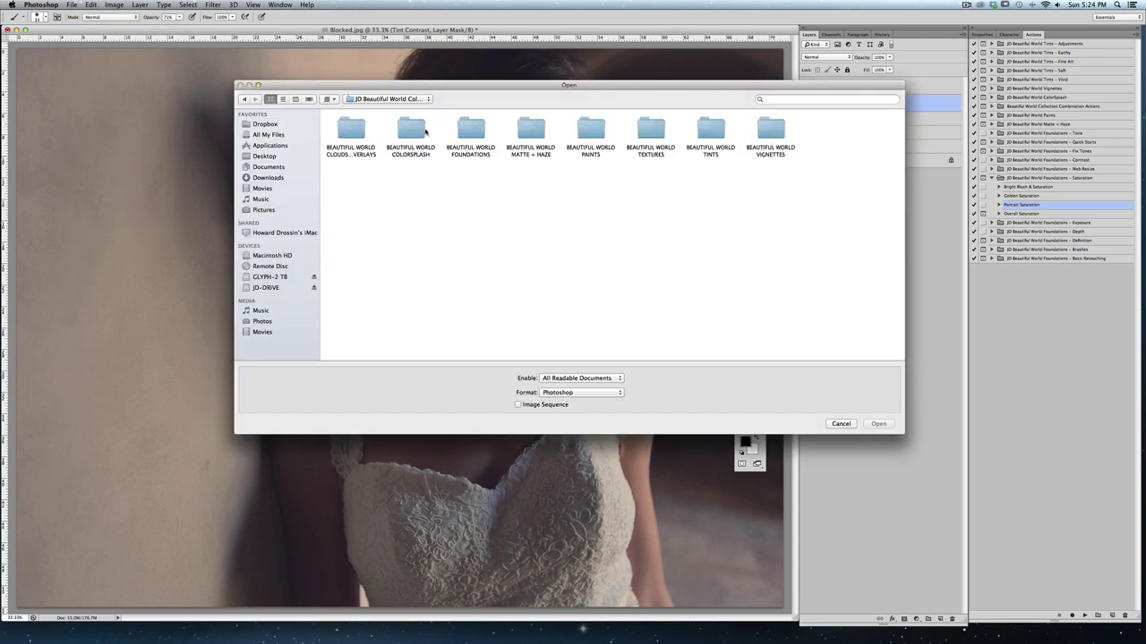
click(354, 130)
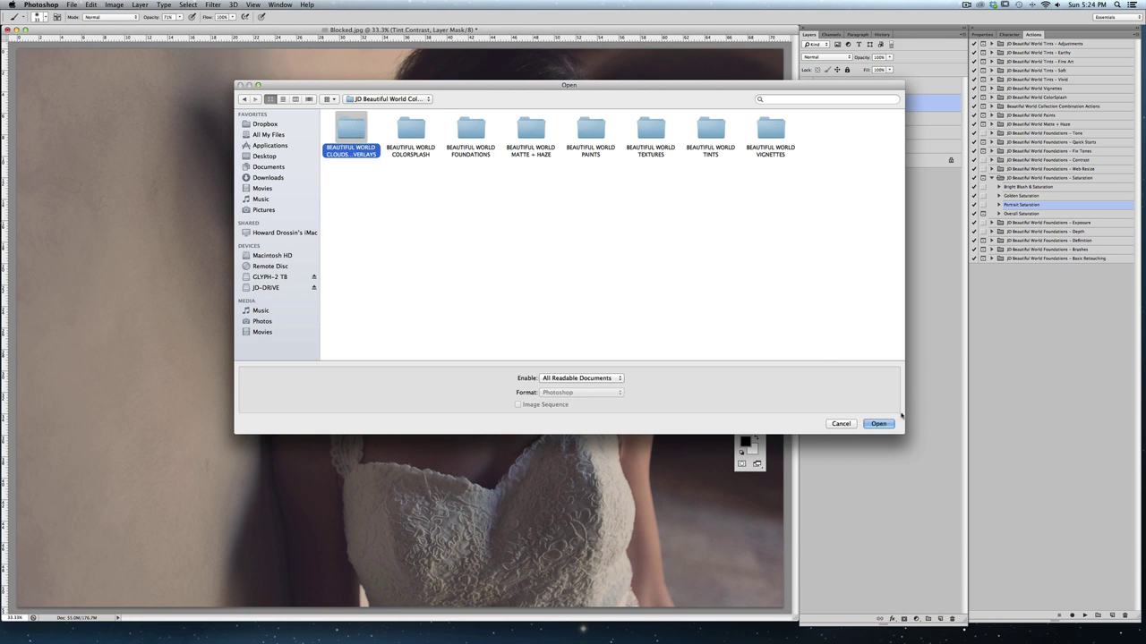
click(884, 424)
double_click(471, 131)
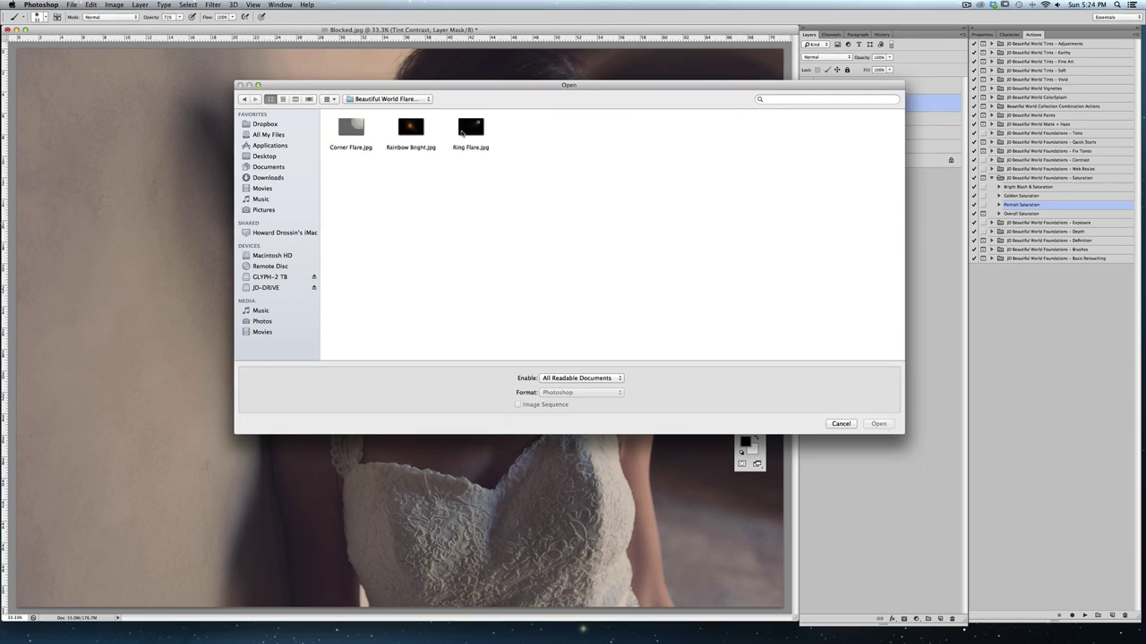
click(471, 128)
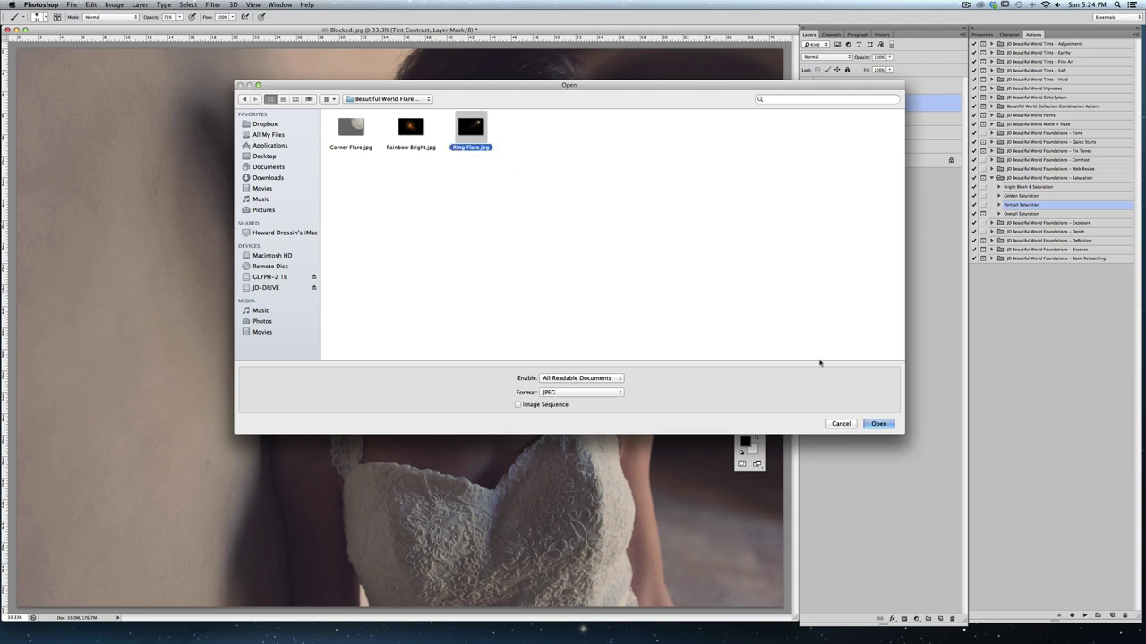
click(883, 424)
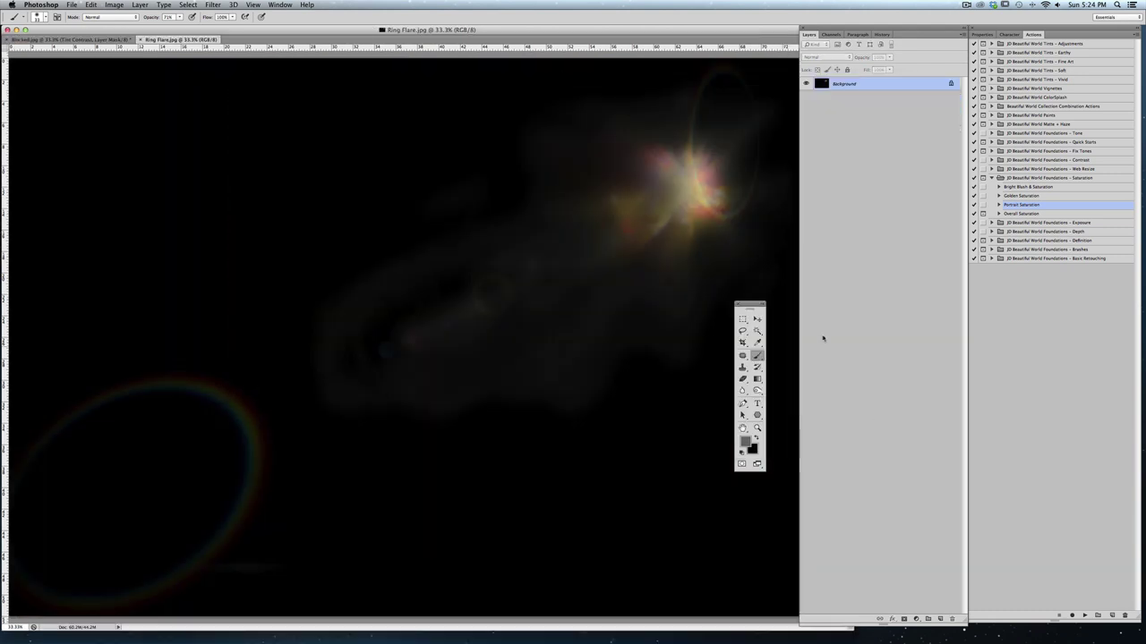
Copy the Ring Flare image into Blocked.jpg as a new layer above Tint Contrast and set its blend mode to Screen
click(757, 319)
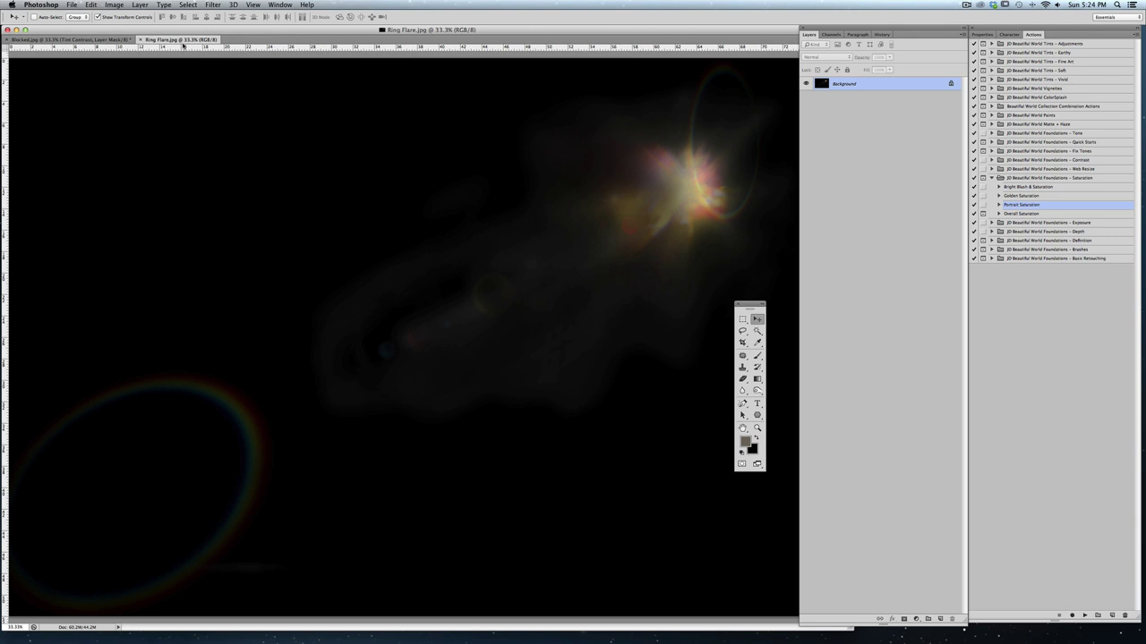
drag(184, 43, 184, 93)
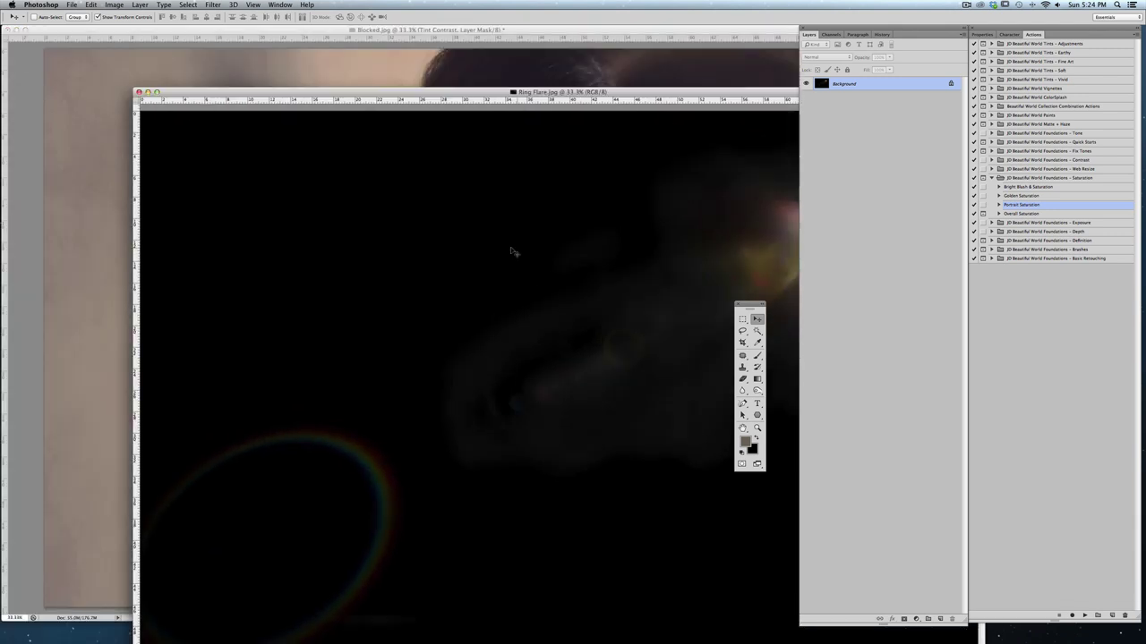
drag(499, 266, 390, 70)
drag(466, 161, 417, 201)
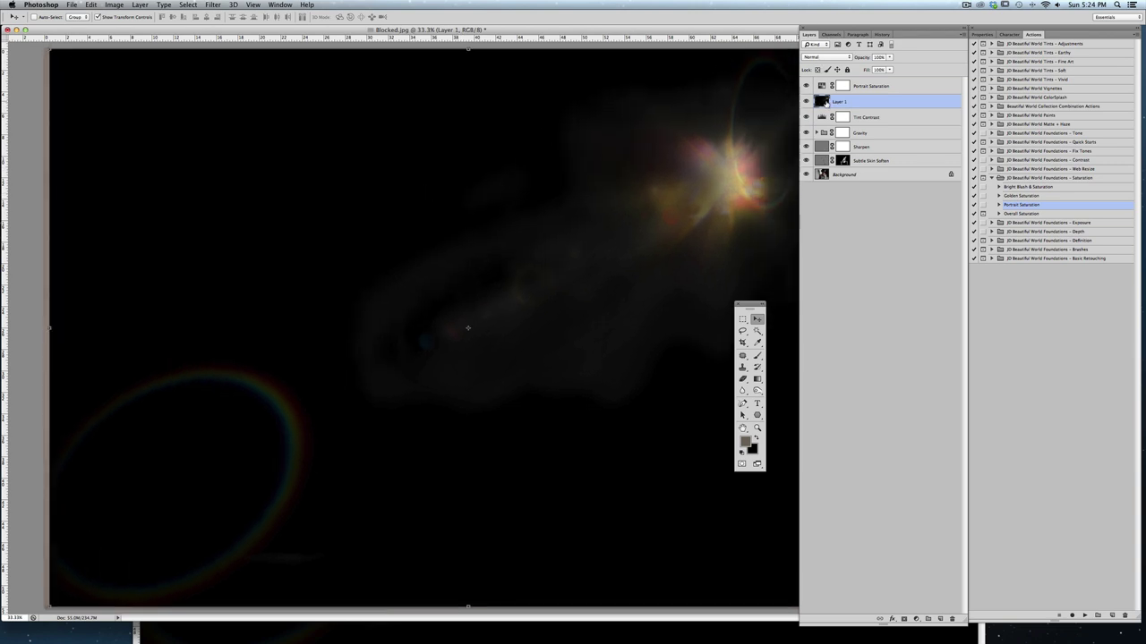
click(827, 58)
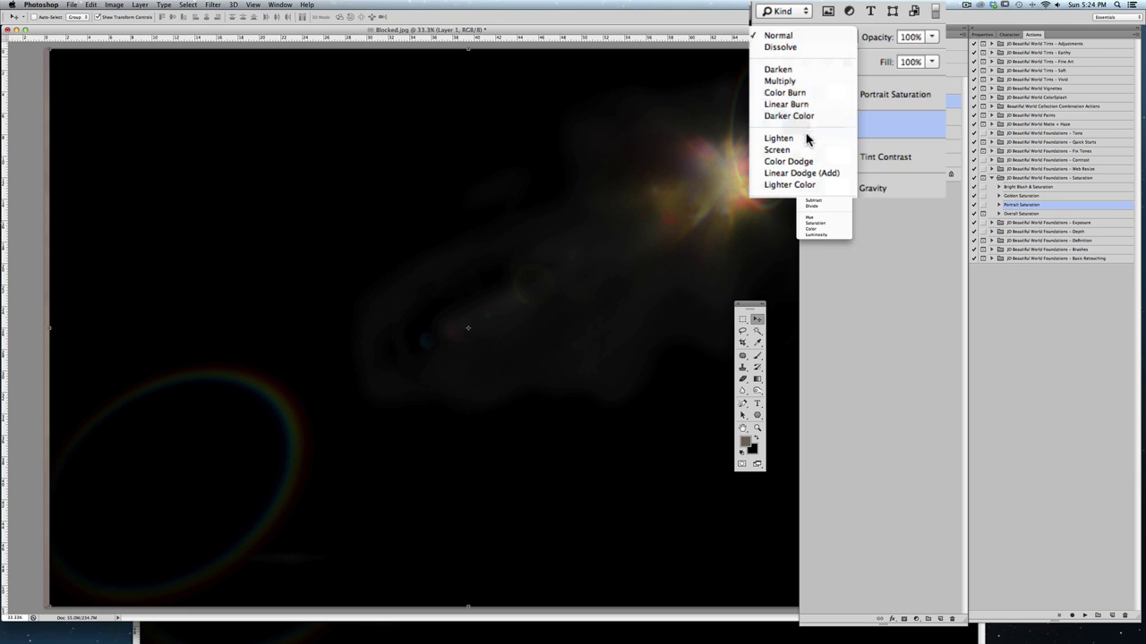
click(822, 111)
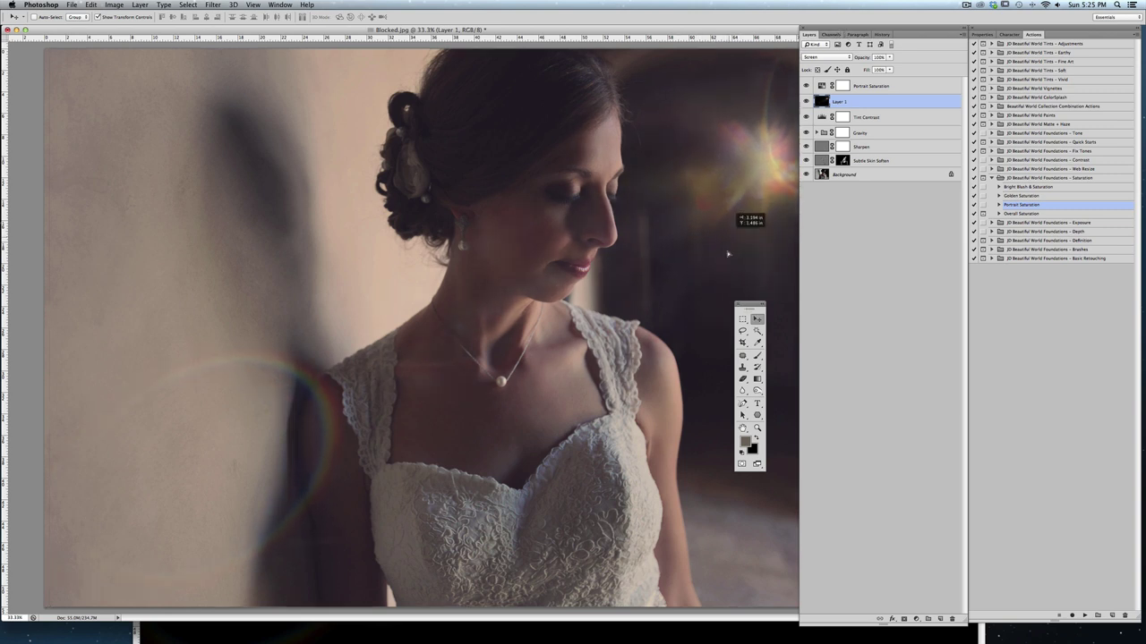
Rotate the flare layer about 12° counterclockwise and position its bright burst over the dark background beside the bride's face
drag(728, 259, 705, 213)
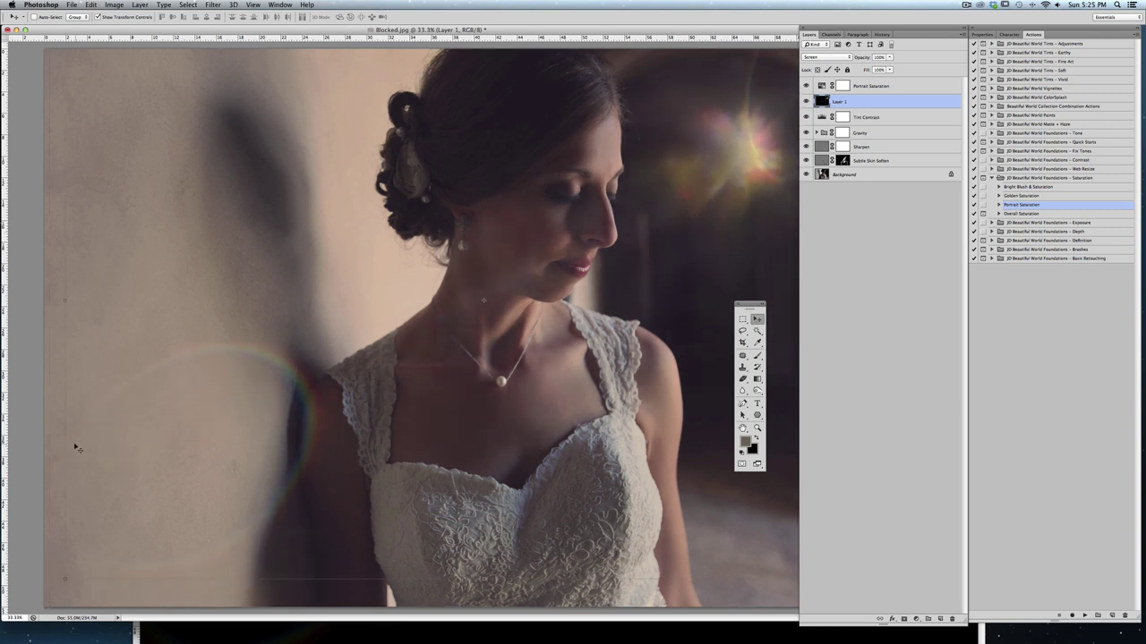
drag(57, 579, 161, 601)
drag(502, 336, 574, 428)
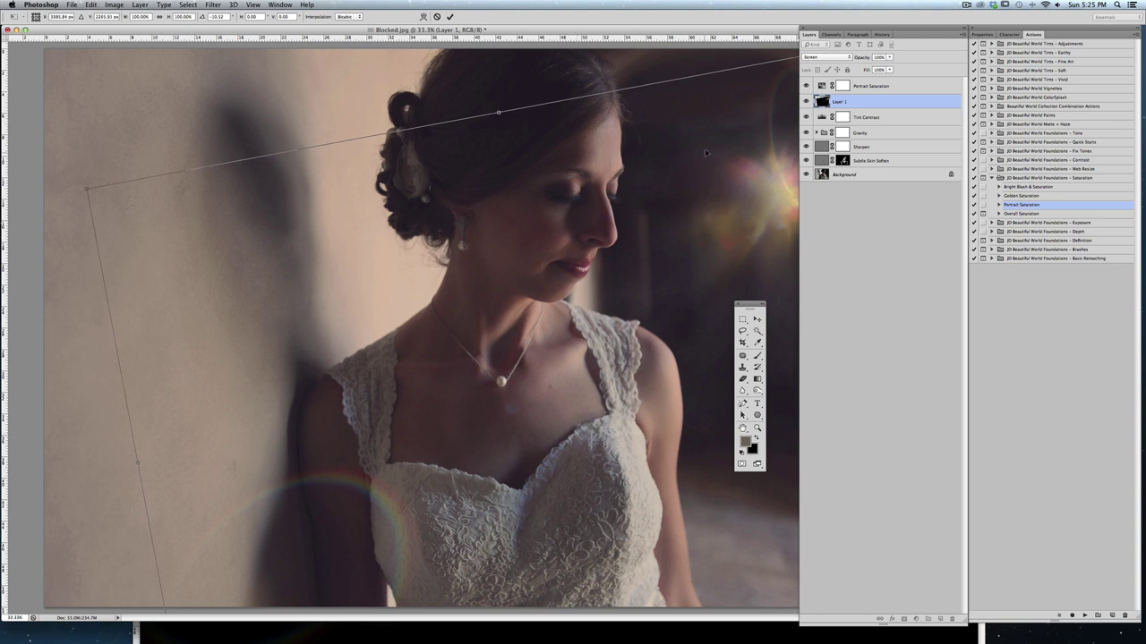
drag(620, 29, 602, 30)
drag(671, 269, 688, 232)
drag(54, 164, 55, 184)
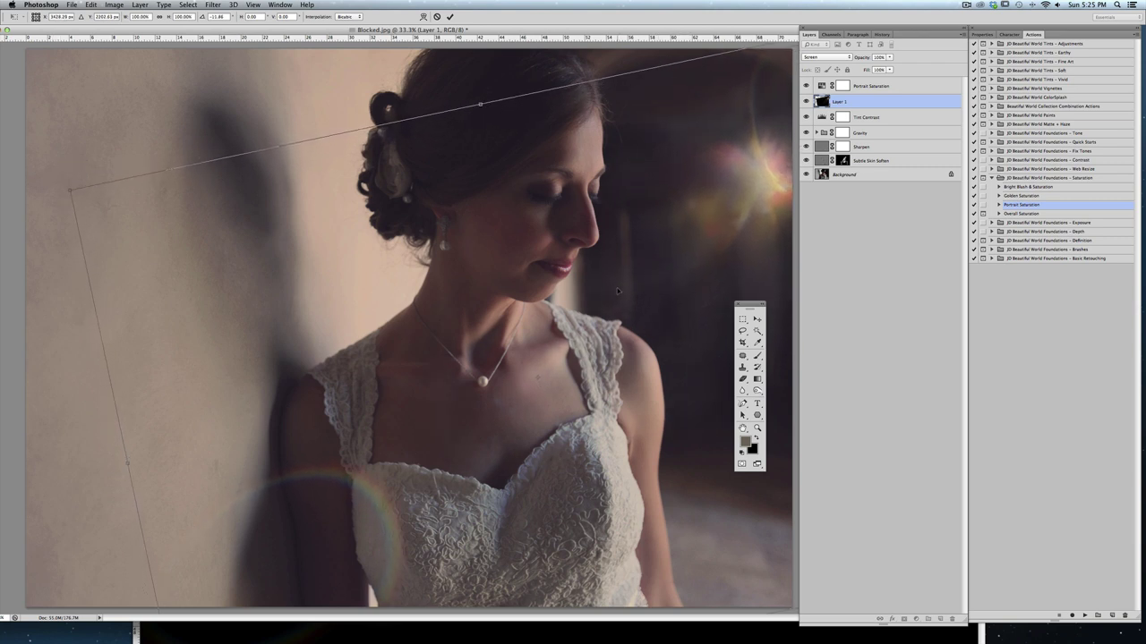
drag(619, 287, 624, 274)
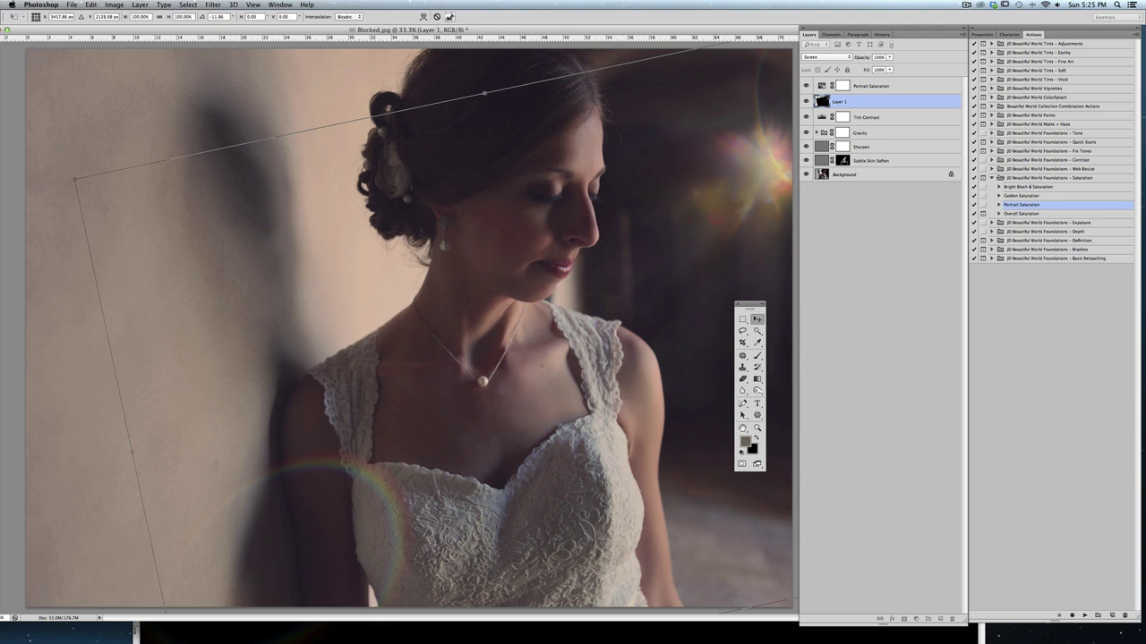
click(450, 17)
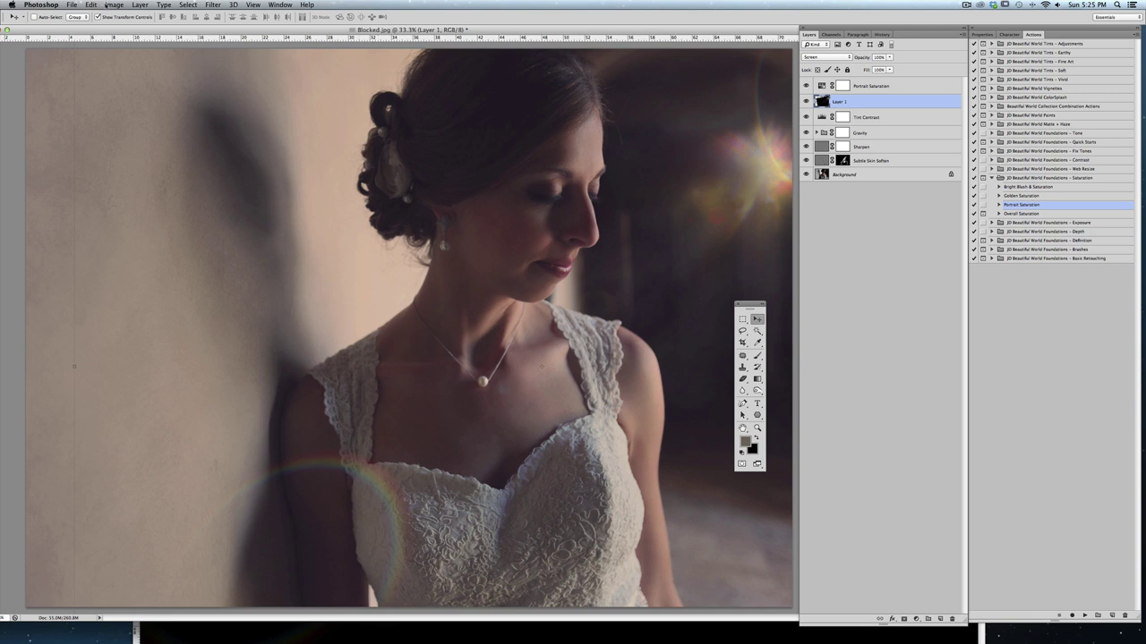
Open the ghost.jpg texture from the Beautiful World Textures folder
click(72, 5)
click(81, 22)
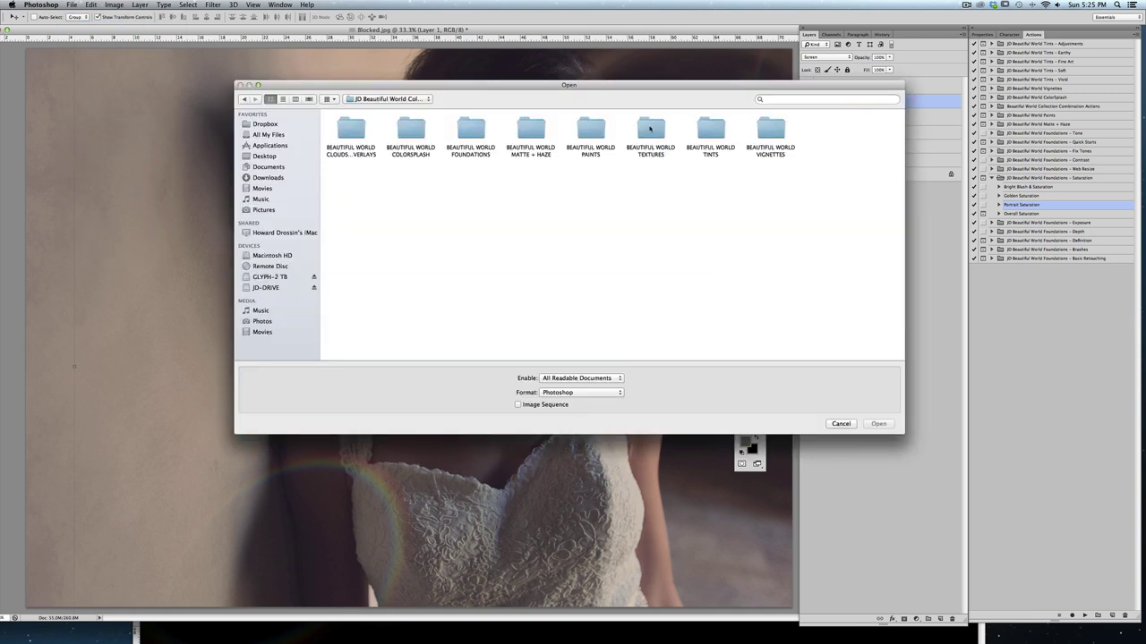
click(650, 130)
click(877, 424)
click(812, 183)
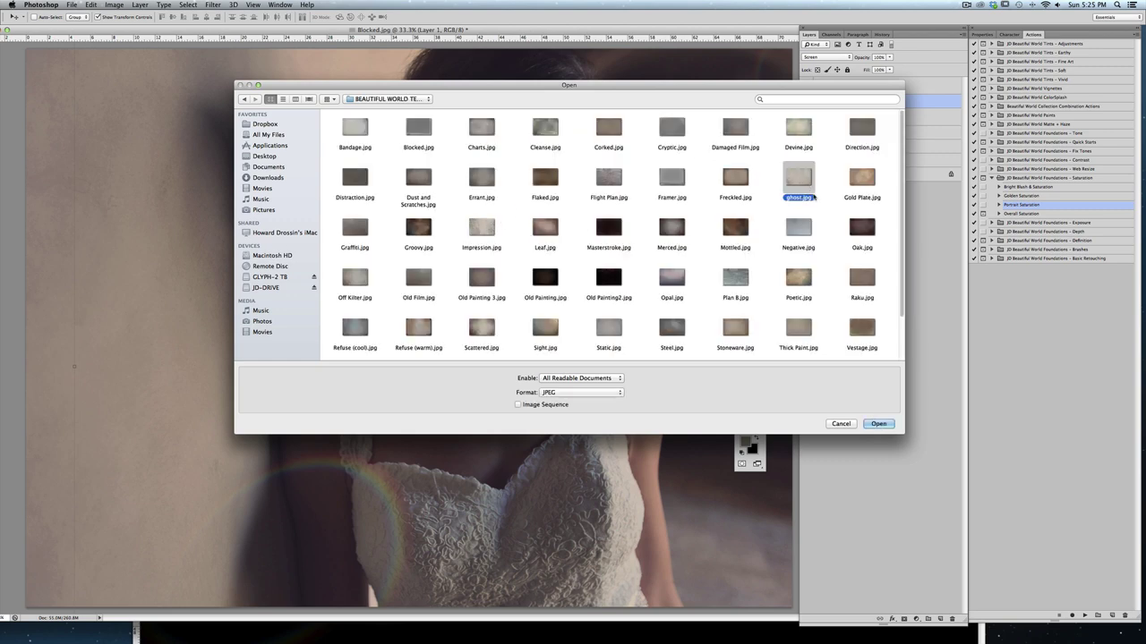
key(Return)
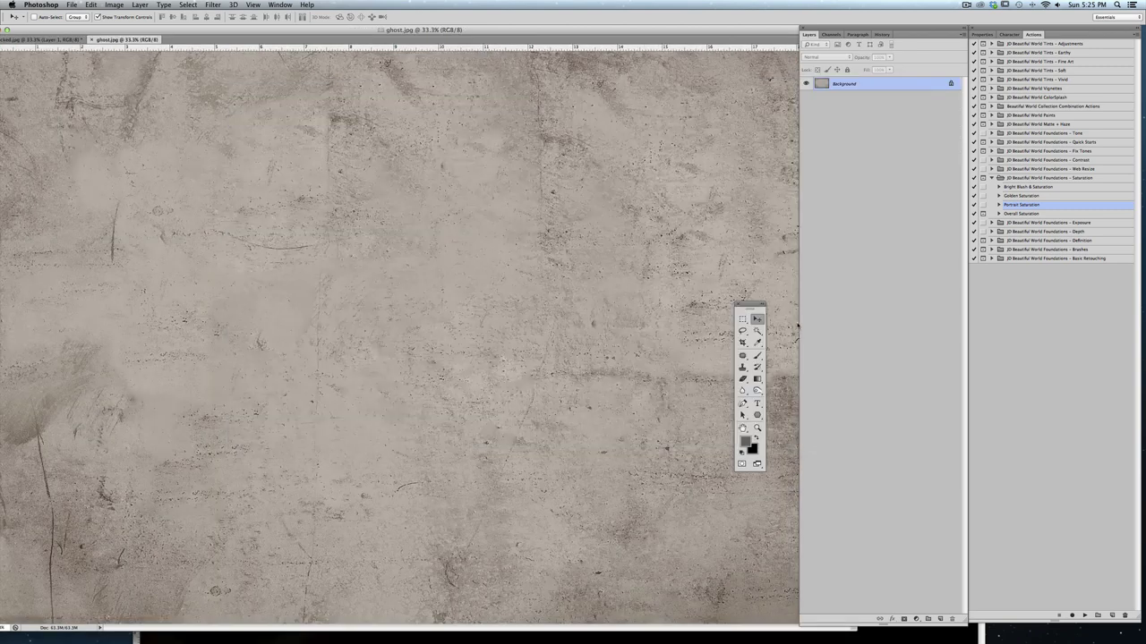
Copy the ghost texture into Blocked.jpg as a new layer covering the portrait, above the flare layer, and set its blend mode to Soft Light
drag(135, 40, 326, 110)
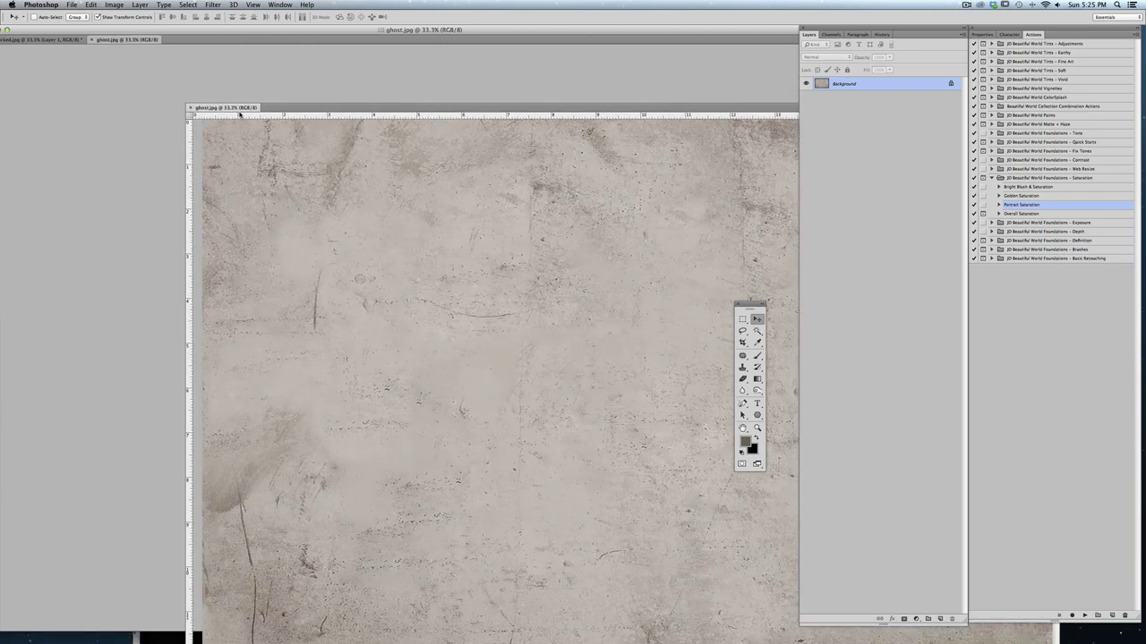
drag(459, 300, 179, 204)
drag(307, 242, 291, 239)
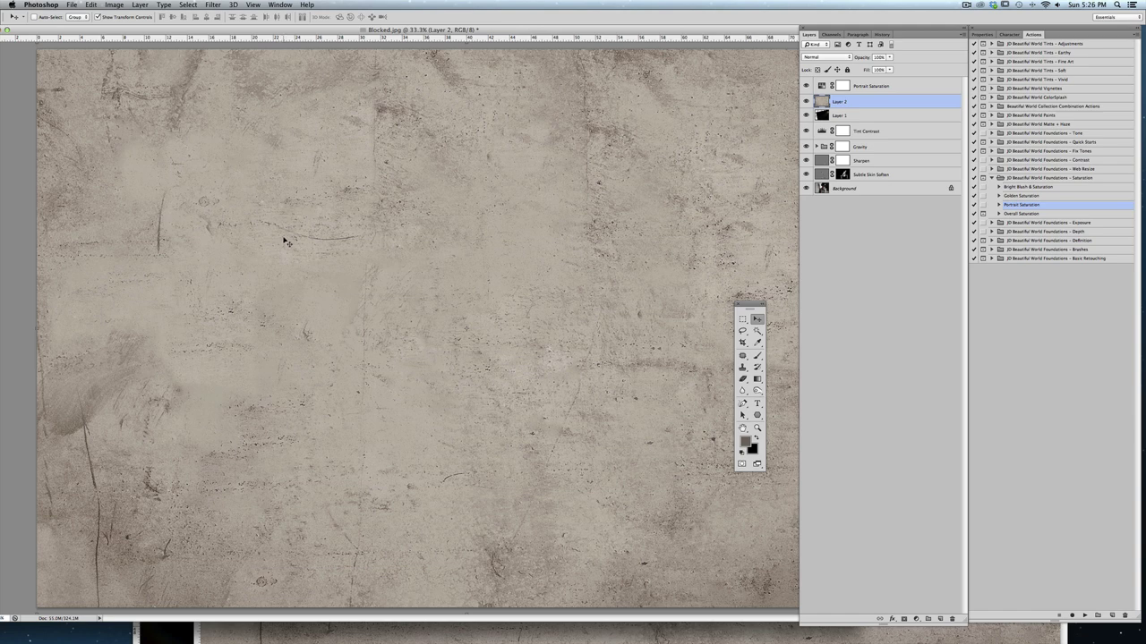
click(826, 56)
click(813, 230)
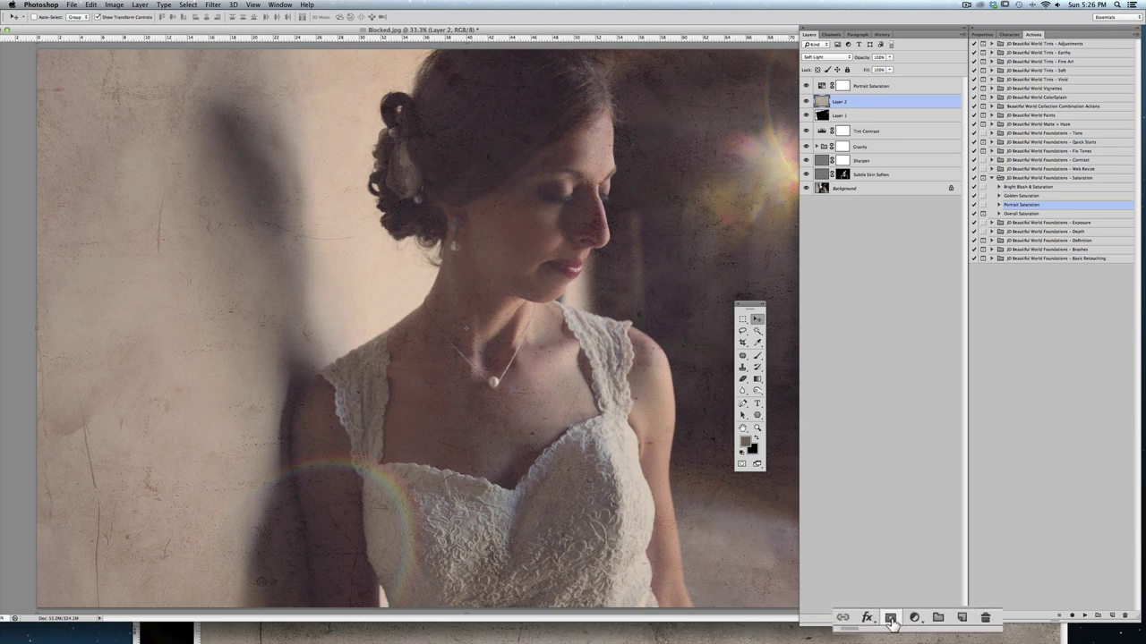
Add a mask to the texture layer and paint the texture off the bride with a black 489 px brush at 0% hardness
click(891, 619)
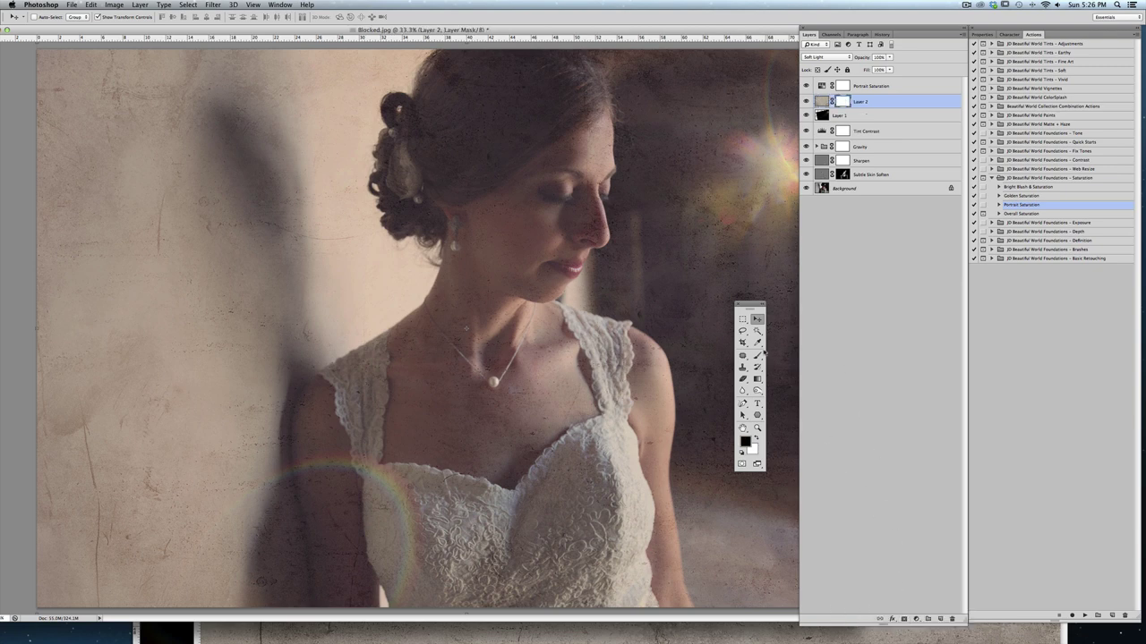
click(757, 355)
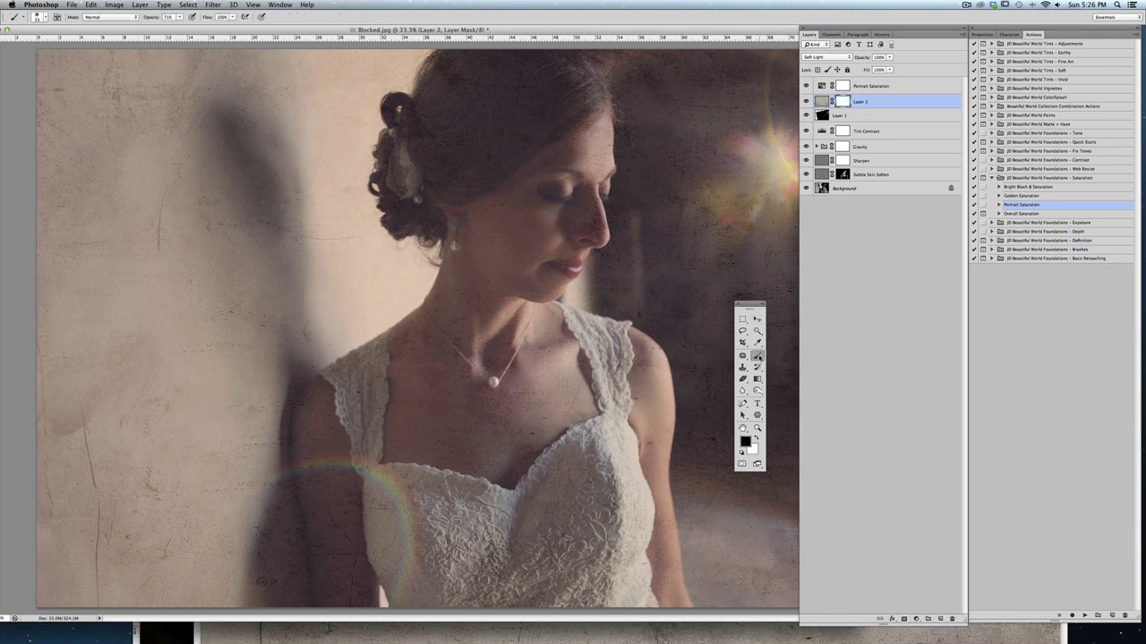
click(46, 16)
drag(54, 37, 159, 37)
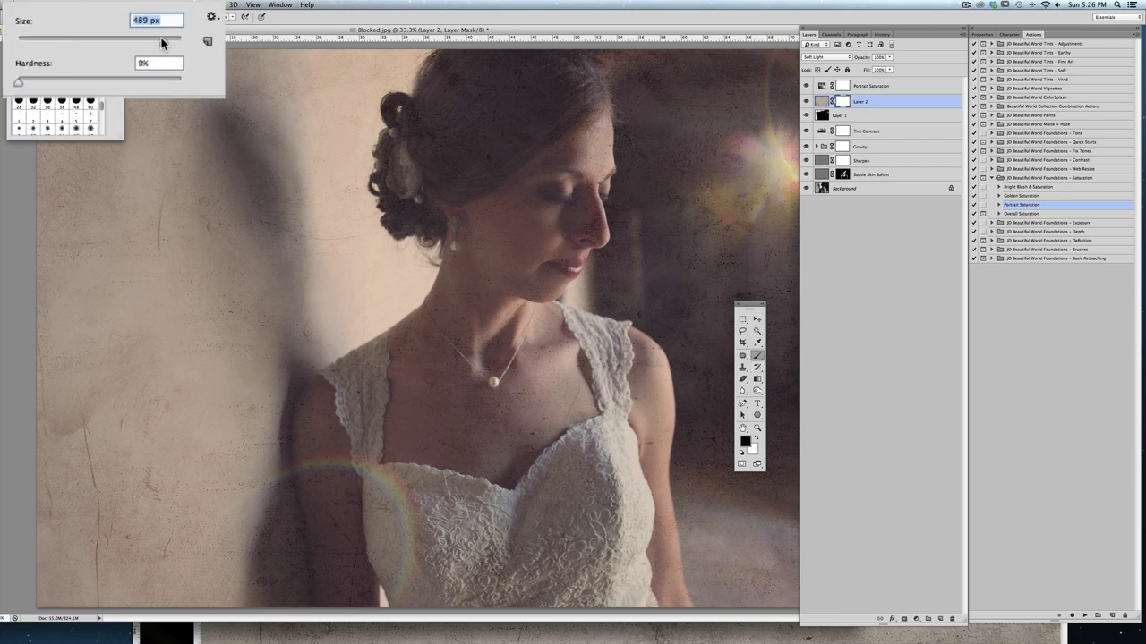
key(Return)
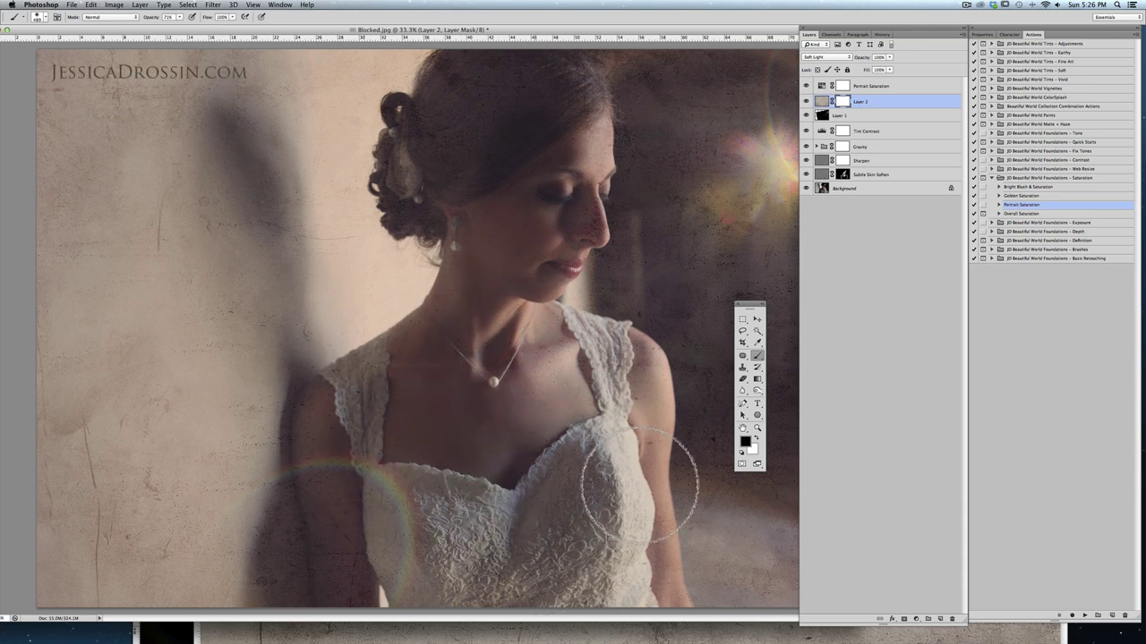
mouse_move(622, 534)
mouse_down()
mouse_move(604, 382)
mouse_move(587, 370)
mouse_move(562, 204)
mouse_move(576, 128)
mouse_move(571, 200)
mouse_move(546, 156)
mouse_move(503, 229)
mouse_move(576, 102)
mouse_move(475, 216)
mouse_move(519, 89)
mouse_move(476, 386)
mouse_move(500, 452)
mouse_move(591, 376)
mouse_up()
Fade the texture on its mask over the dark background with the brush at 19% opacity, and around the bride's arm and bodice at 49%
drag(179, 17, 157, 26)
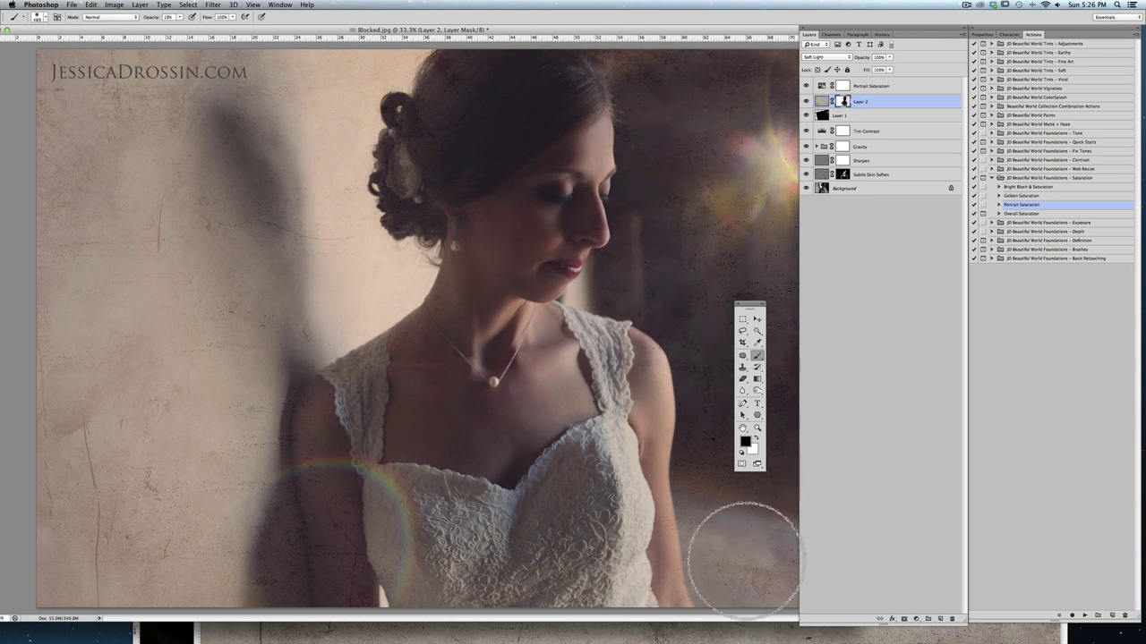
mouse_move(706, 129)
mouse_down()
mouse_move(606, 102)
mouse_move(557, 68)
mouse_up()
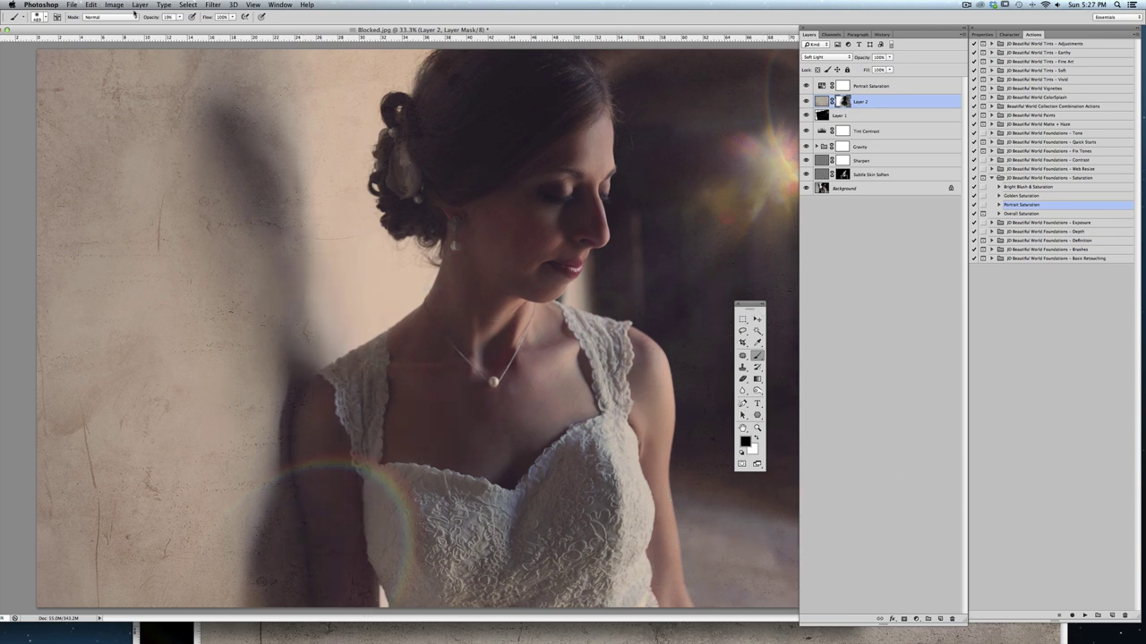
drag(180, 18, 194, 28)
mouse_move(411, 450)
mouse_down()
mouse_move(356, 457)
mouse_move(390, 433)
mouse_up()
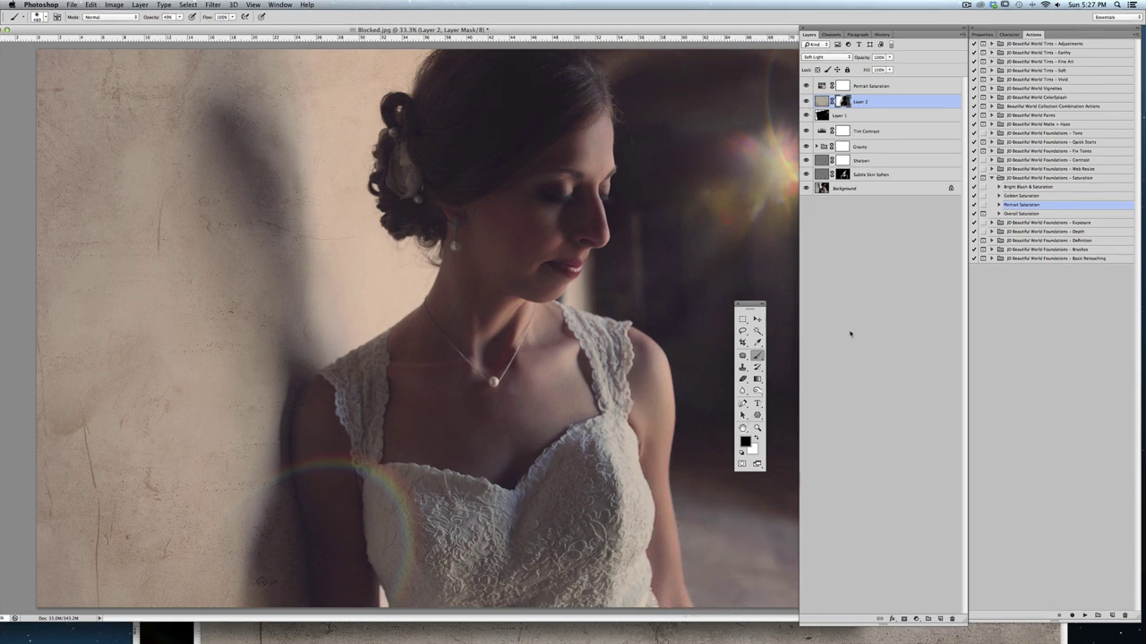
Move the floating panels clear of the image and crop a narrow strip off the portrait's left edge
drag(841, 27, 853, 27)
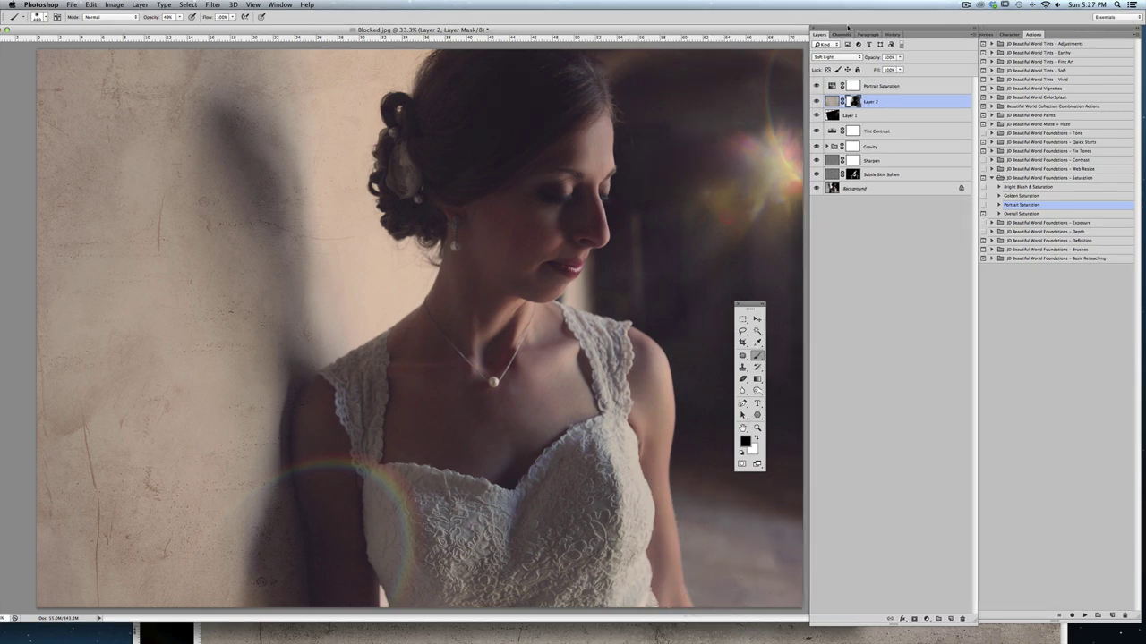
drag(752, 305, 853, 304)
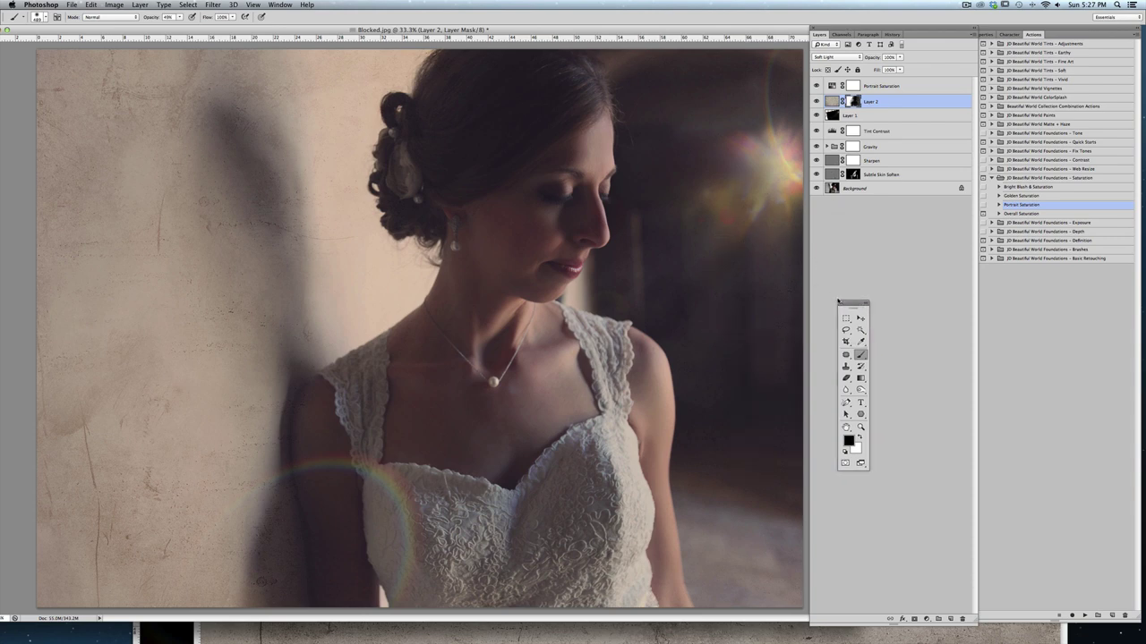
click(846, 342)
drag(34, 331, 53, 330)
click(450, 17)
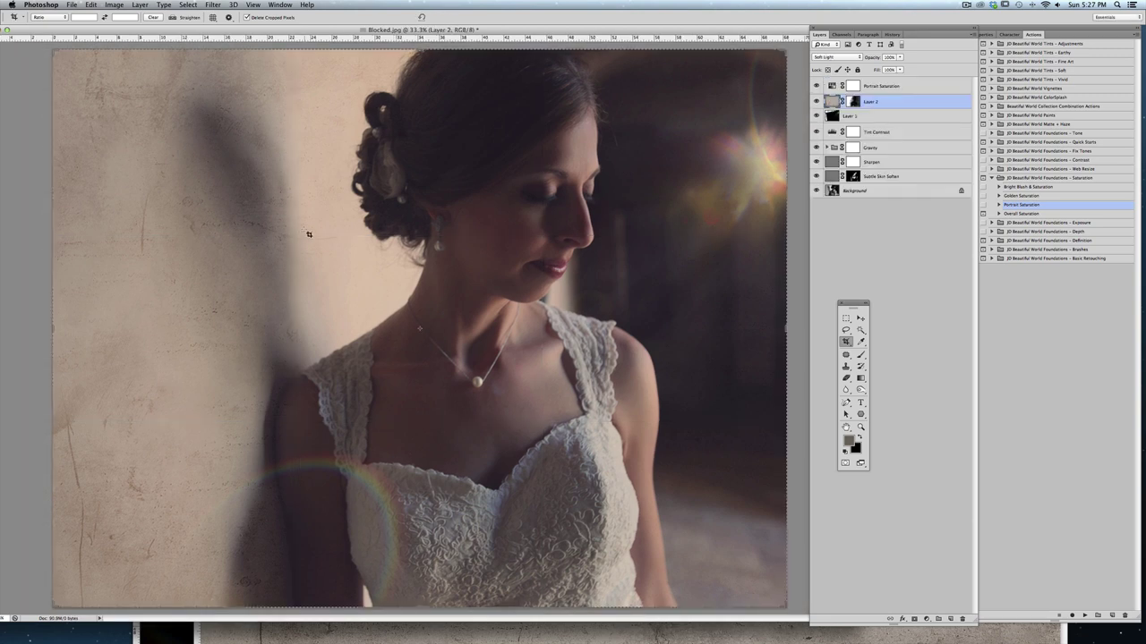